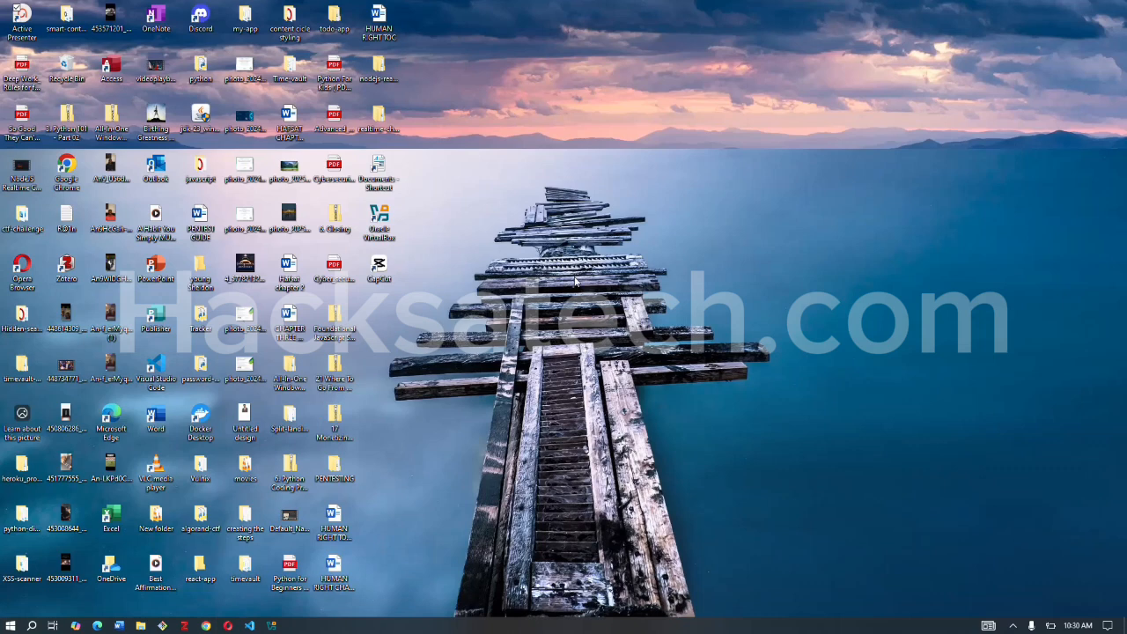
Open Chrome with the second Paul profile's neighbouring personal profile and load virtualbox.org in a maximized window.
{"action": "left_click", "coordinate": [206, 625]}
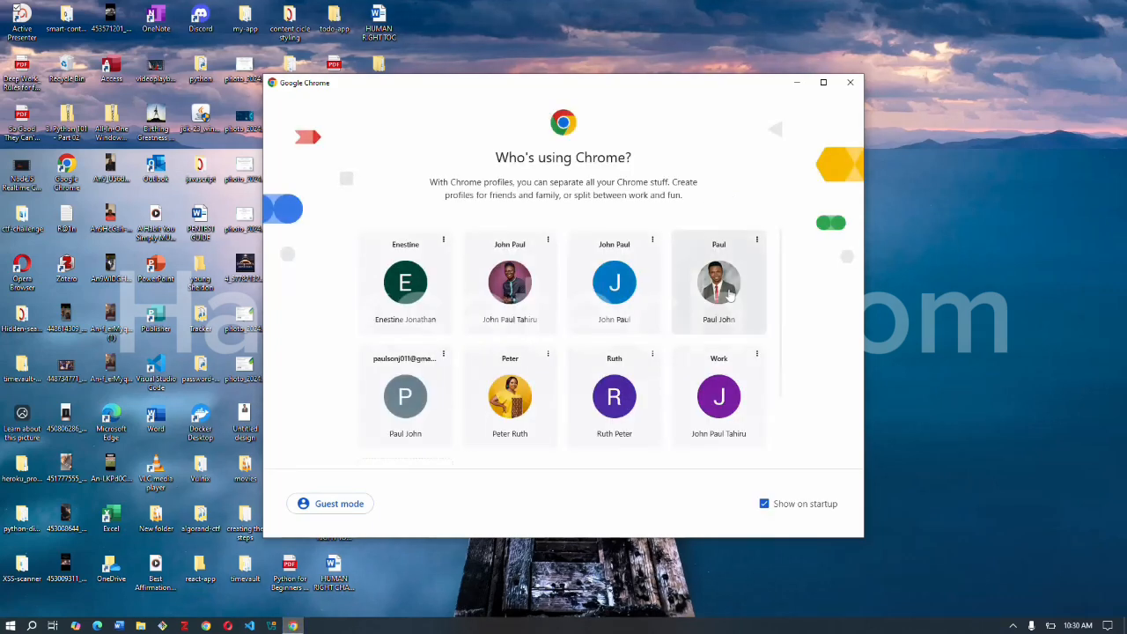
{"action": "left_click", "coordinate": [729, 296]}
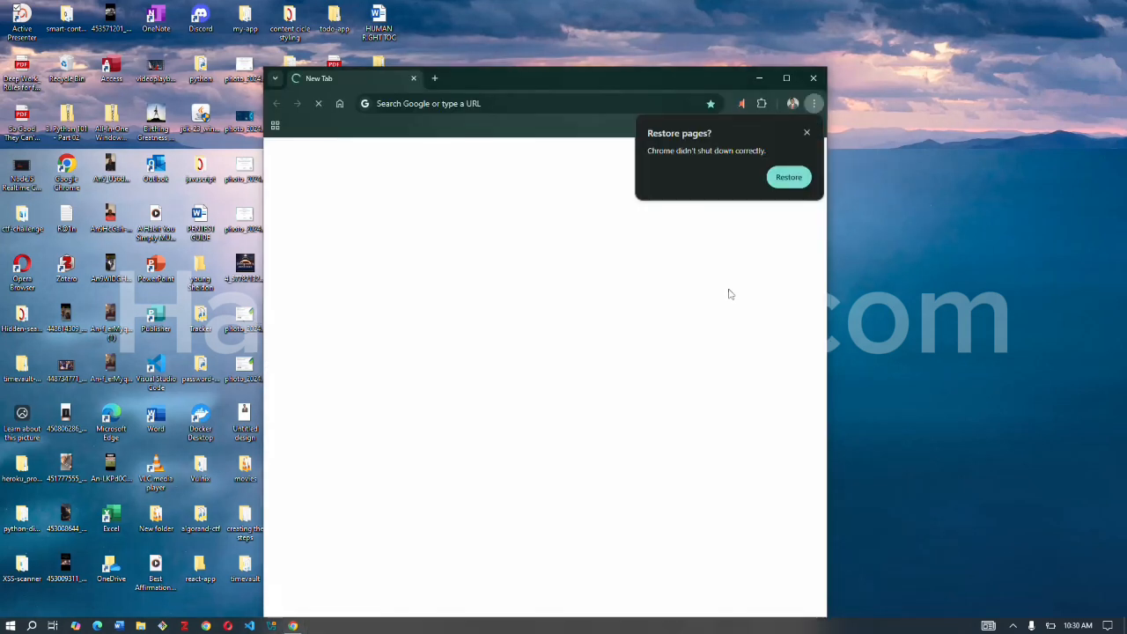
{"action": "left_click", "coordinate": [807, 133]}
{"action": "left_click", "coordinate": [453, 104]}
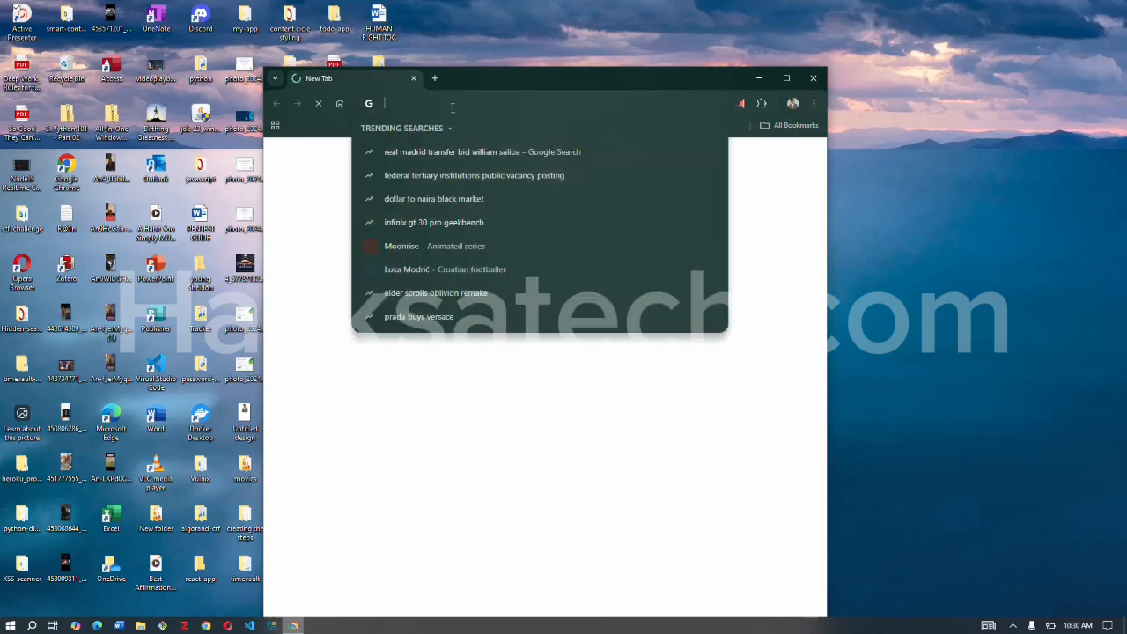
{"action": "type", "text": "v"}
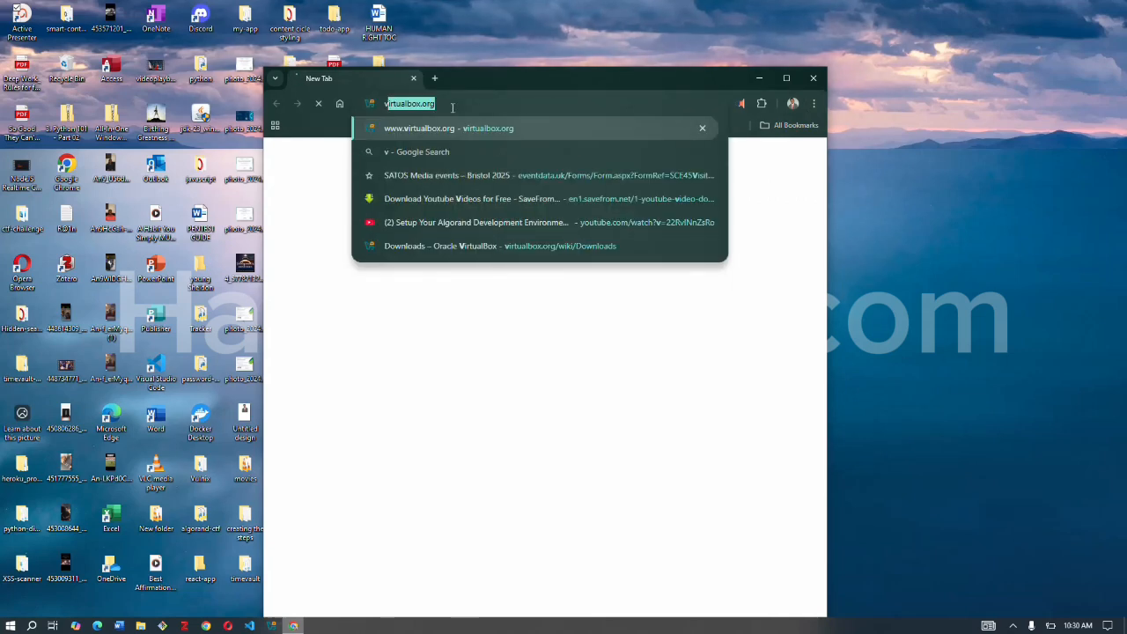
{"action": "type", "text": "ir"}
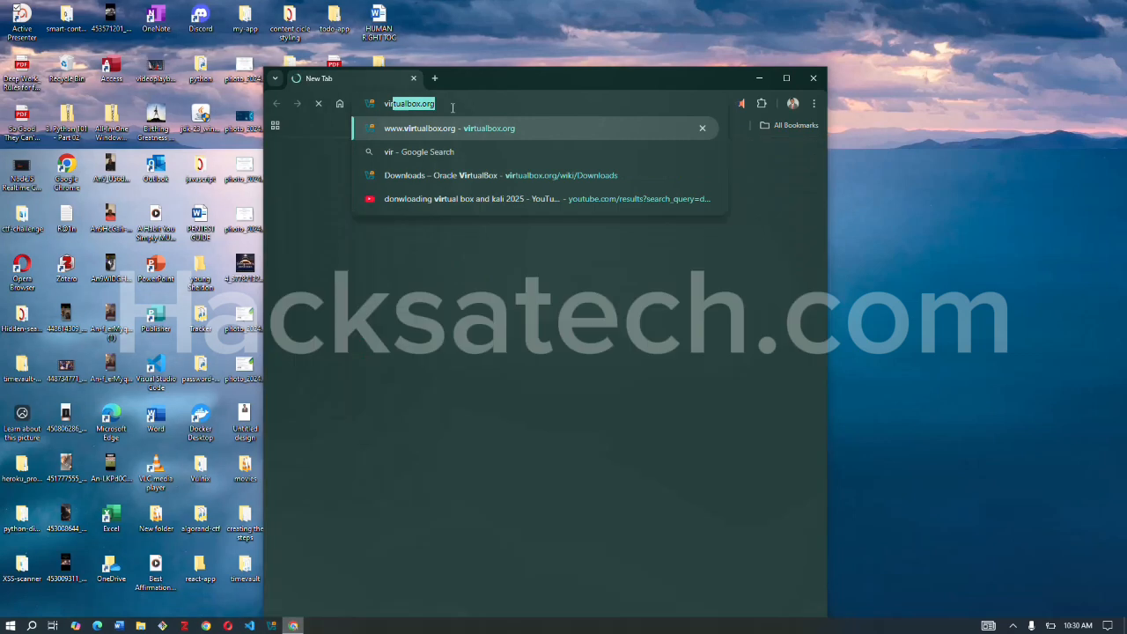
{"action": "key", "text": "Return"}
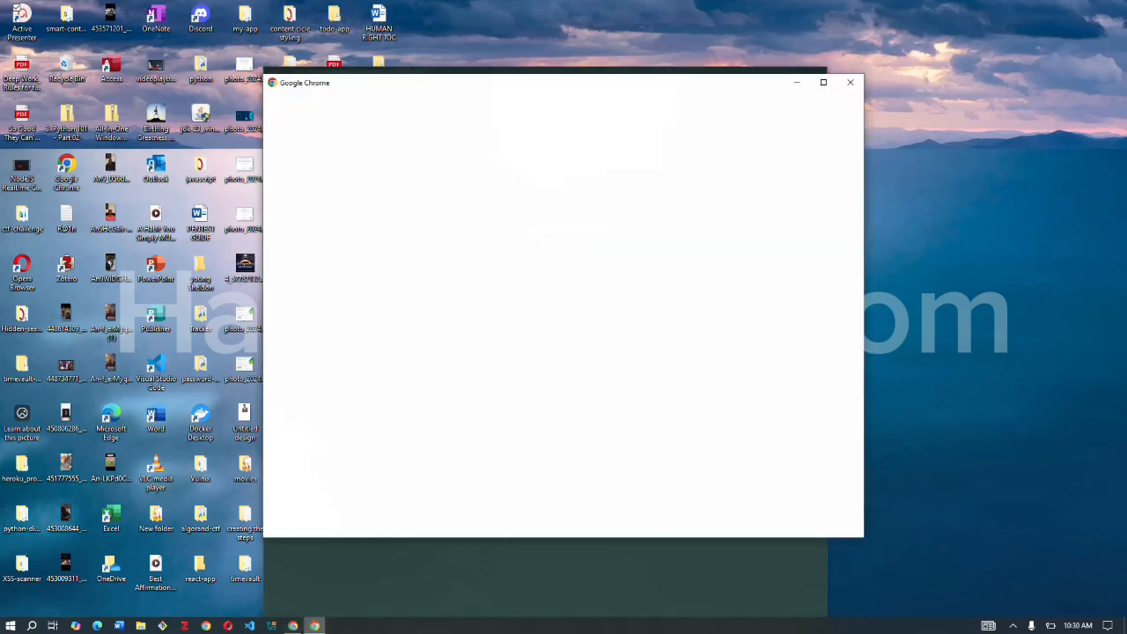
{"action": "left_click", "coordinate": [851, 83]}
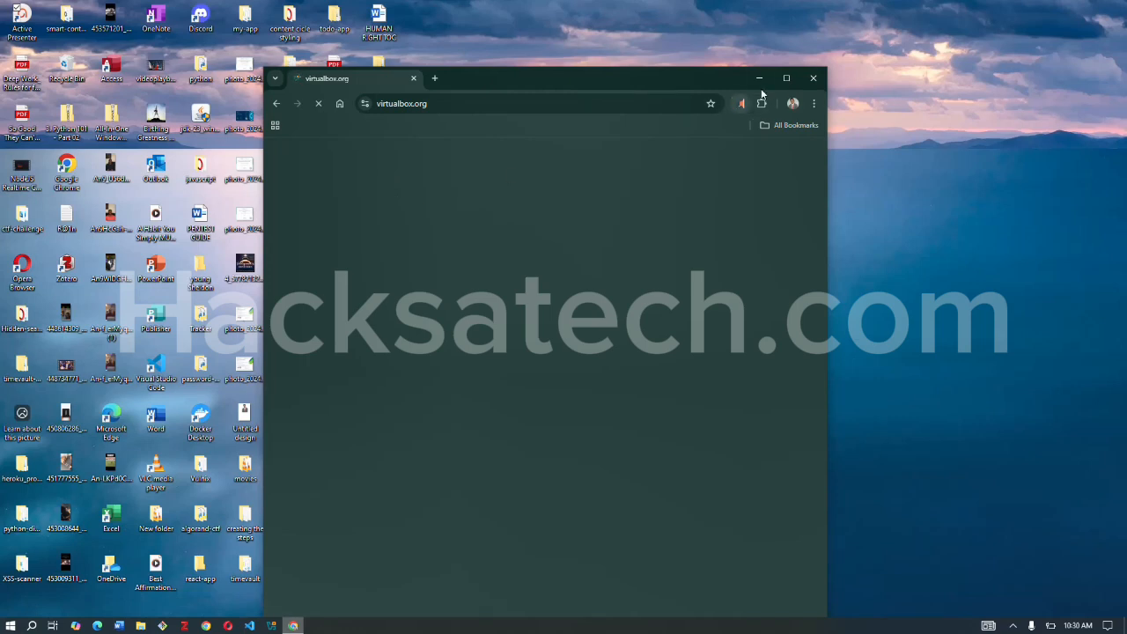
{"action": "left_click", "coordinate": [787, 79]}
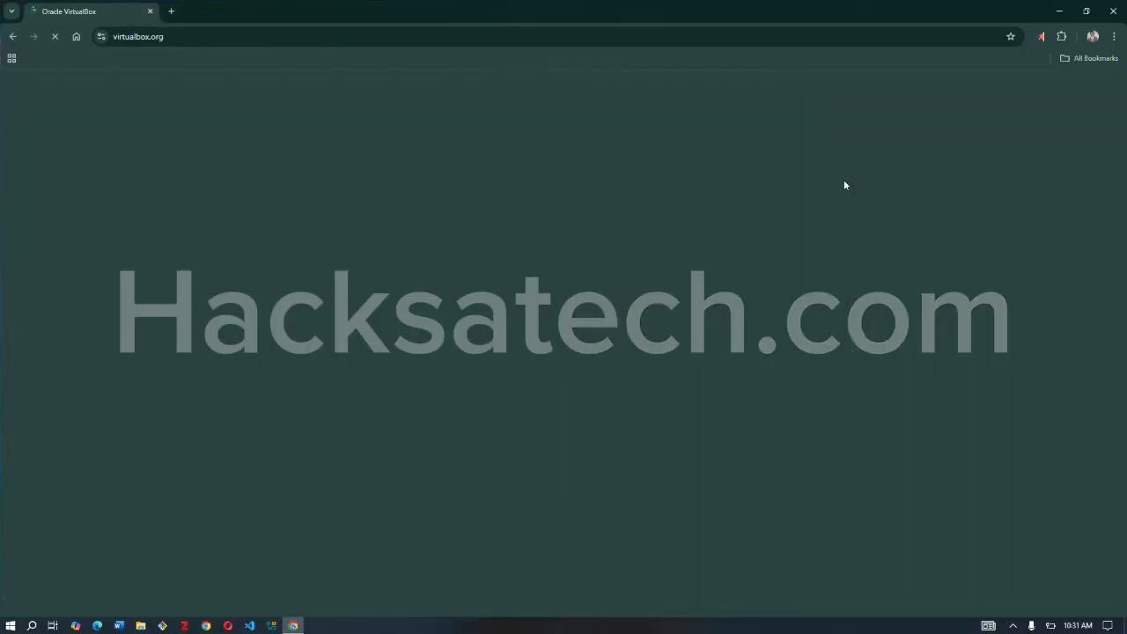
Open the VirtualBox downloads page from the site's home page.
{"action": "left_click", "coordinate": [1013, 625]}
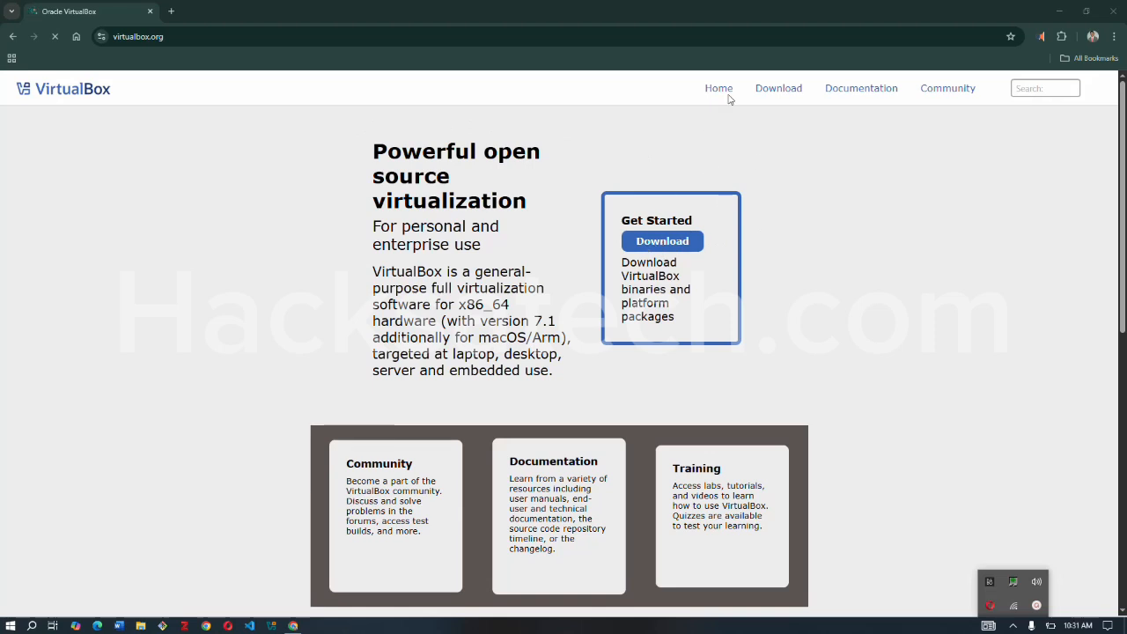
{"action": "left_click", "coordinate": [668, 249]}
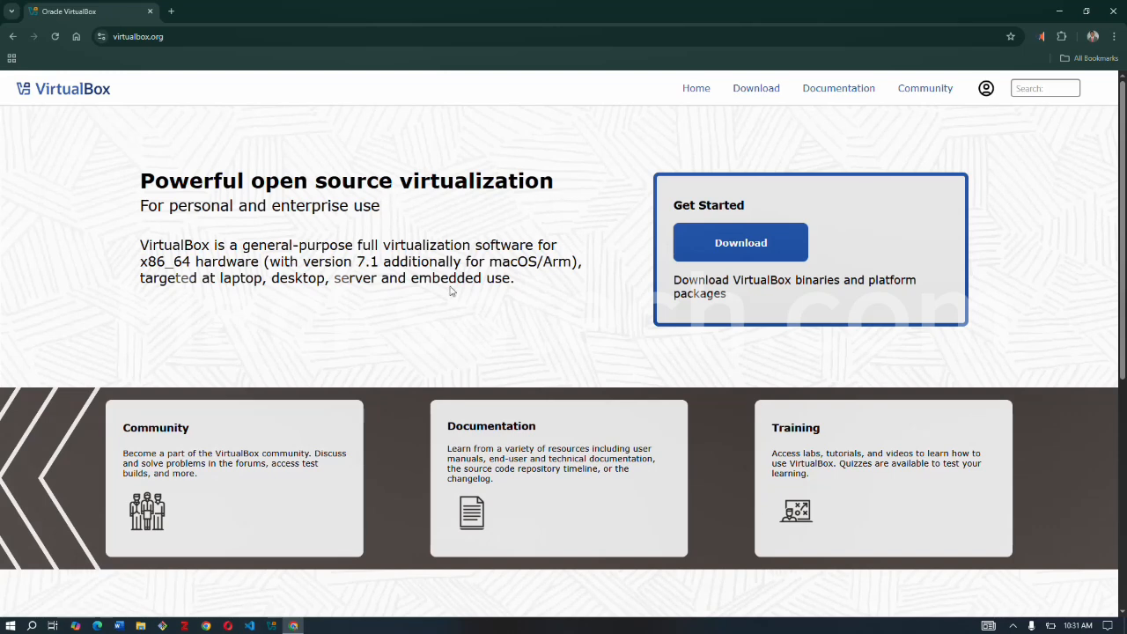
{"action": "left_click", "coordinate": [735, 245]}
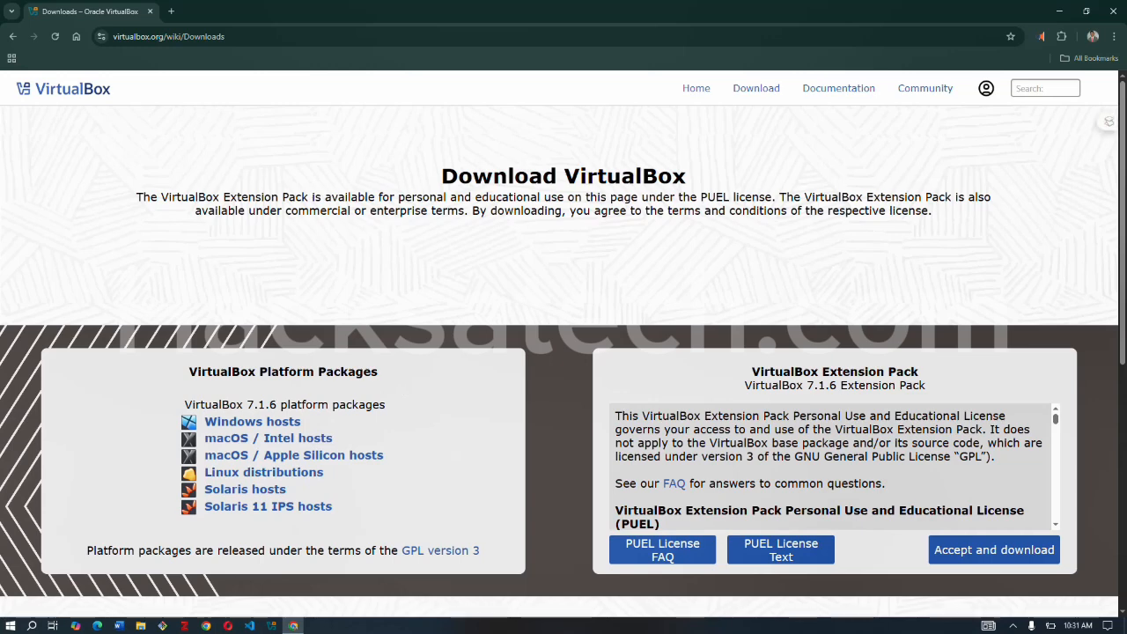
Start downloading the VirtualBox 7.1.6 platform package for Windows hosts, and cancel the running download.
{"action": "left_click", "coordinate": [285, 424]}
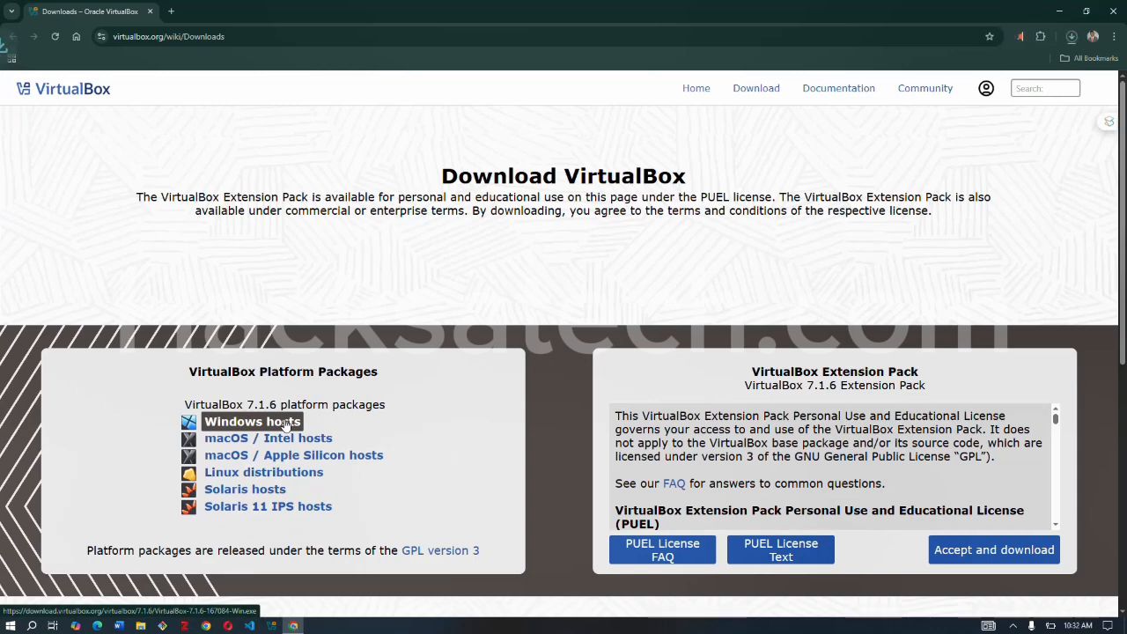
{"action": "left_click", "coordinate": [1072, 36]}
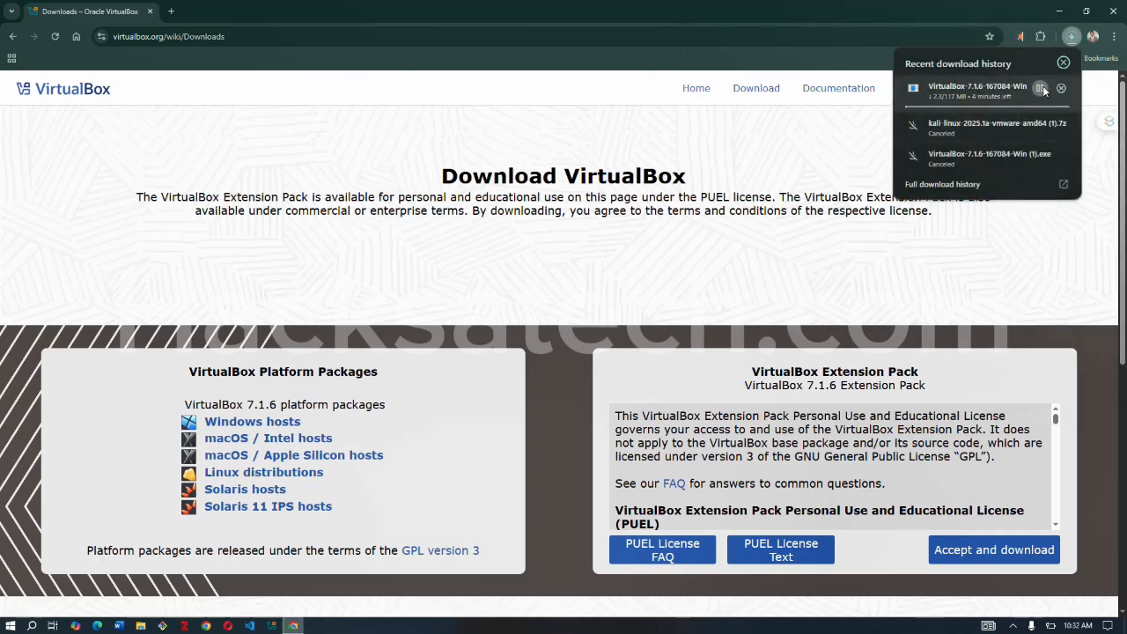
{"action": "left_click", "coordinate": [1041, 89]}
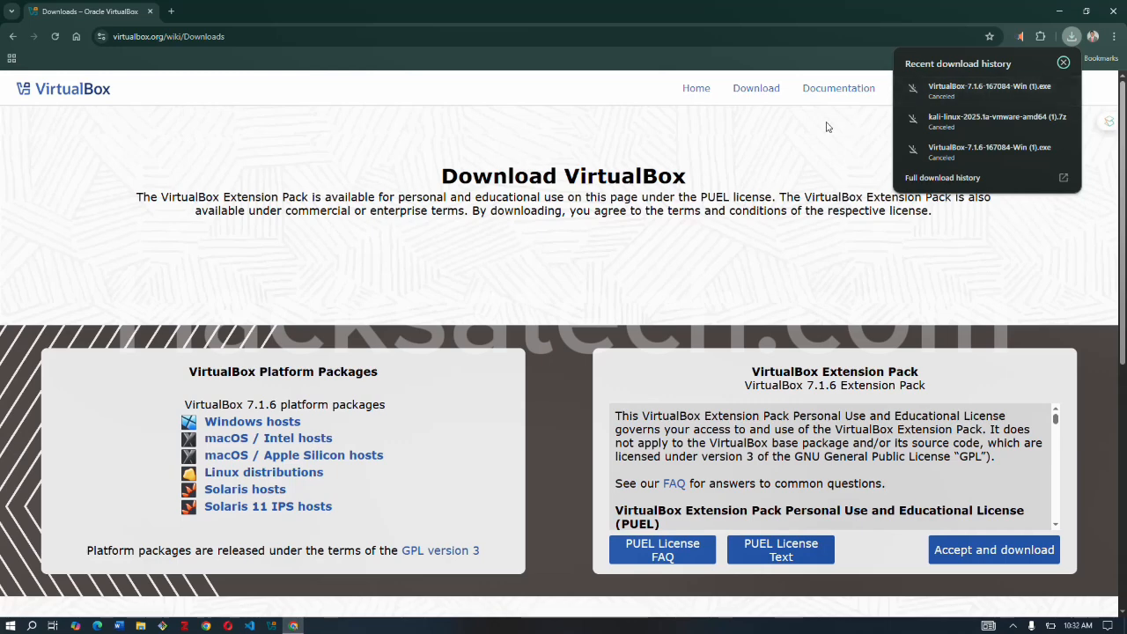
{"action": "left_click", "coordinate": [688, 134]}
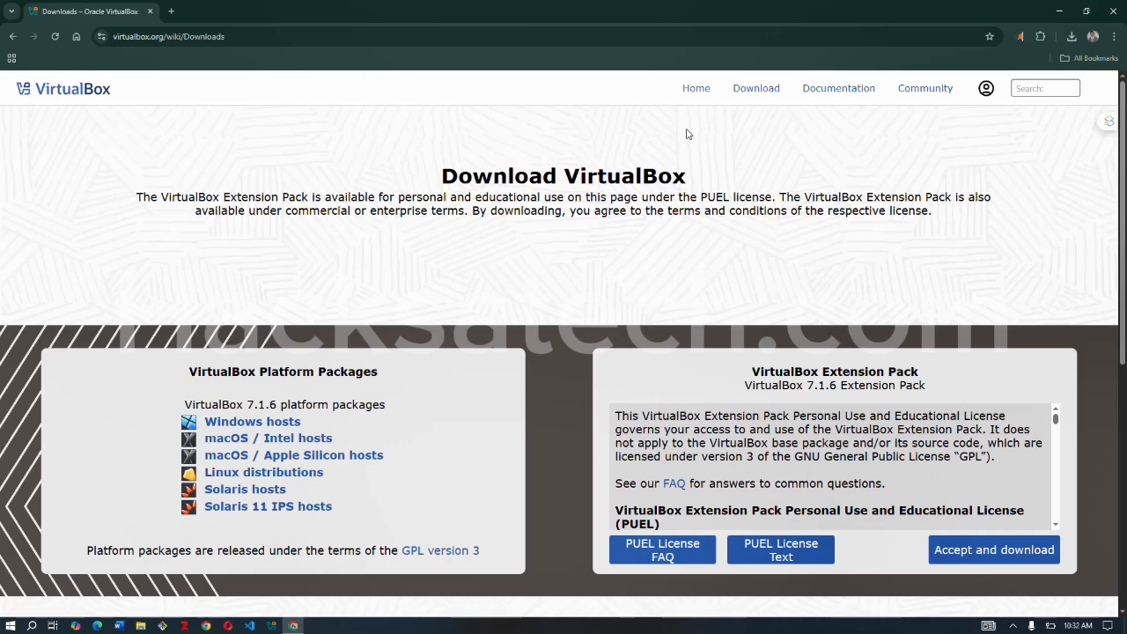
Search the web for "kali linux" and open the official site's pre-built virtual machines page.
{"action": "left_click", "coordinate": [241, 36]}
{"action": "key", "text": "BackSpace"}
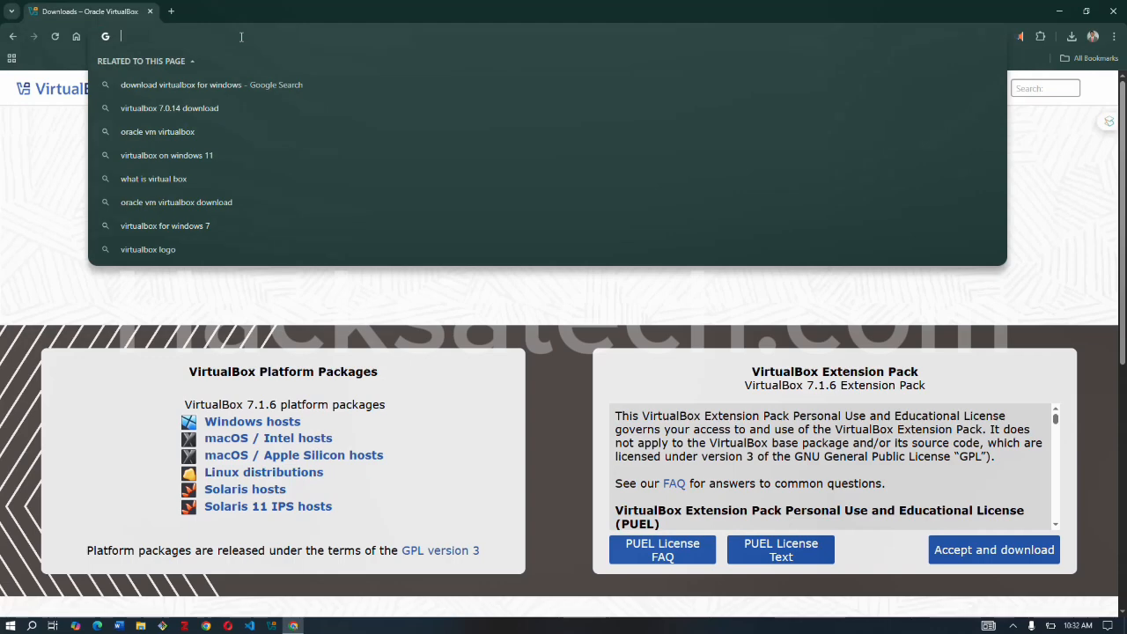
{"action": "type", "text": "ka"}
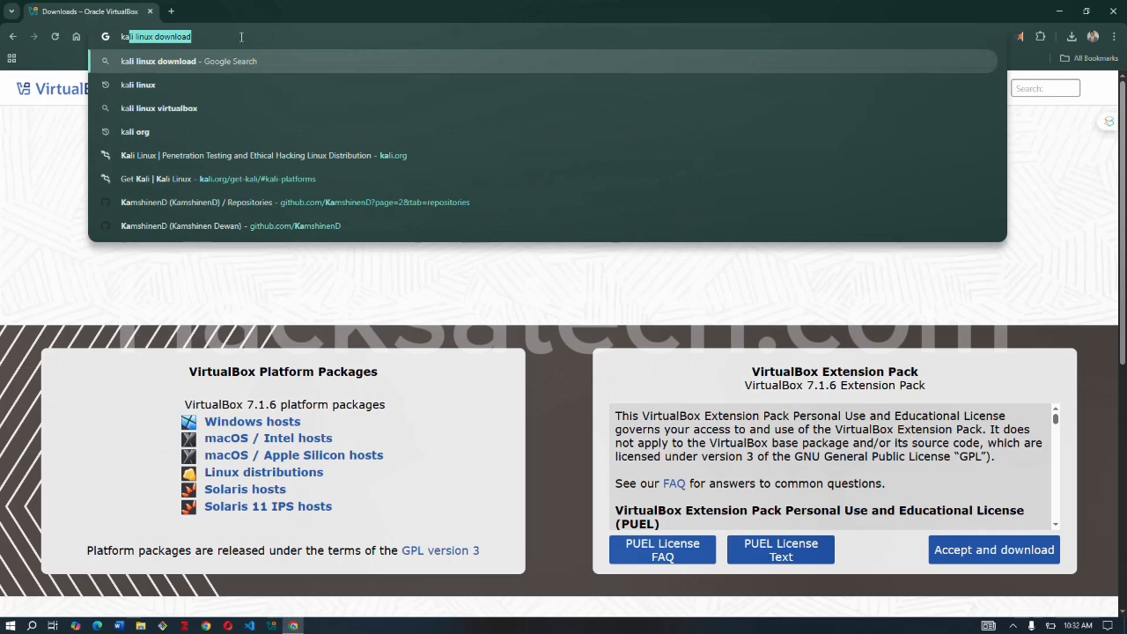
{"action": "type", "text": "li"}
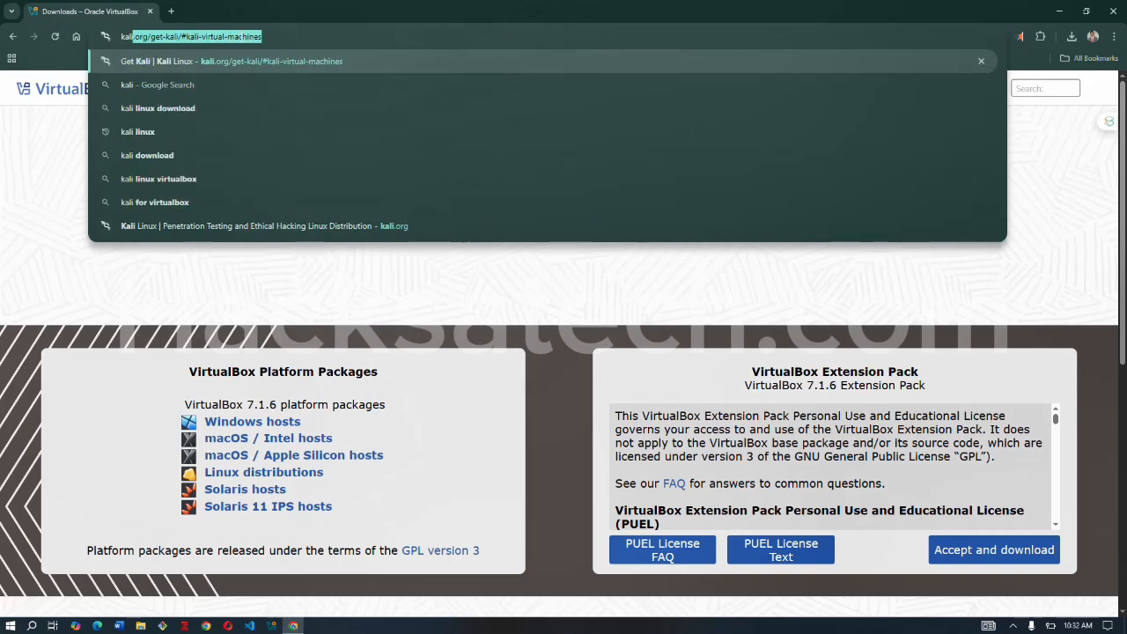
{"action": "type", "text": " linu"}
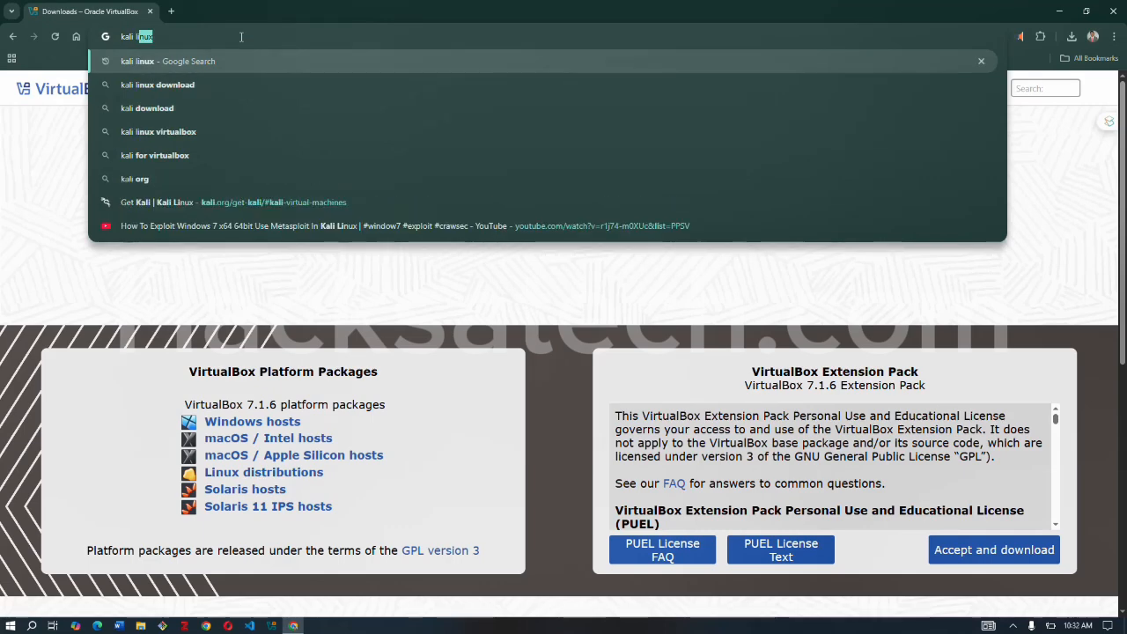
{"action": "type", "text": "x"}
{"action": "key", "text": "Return"}
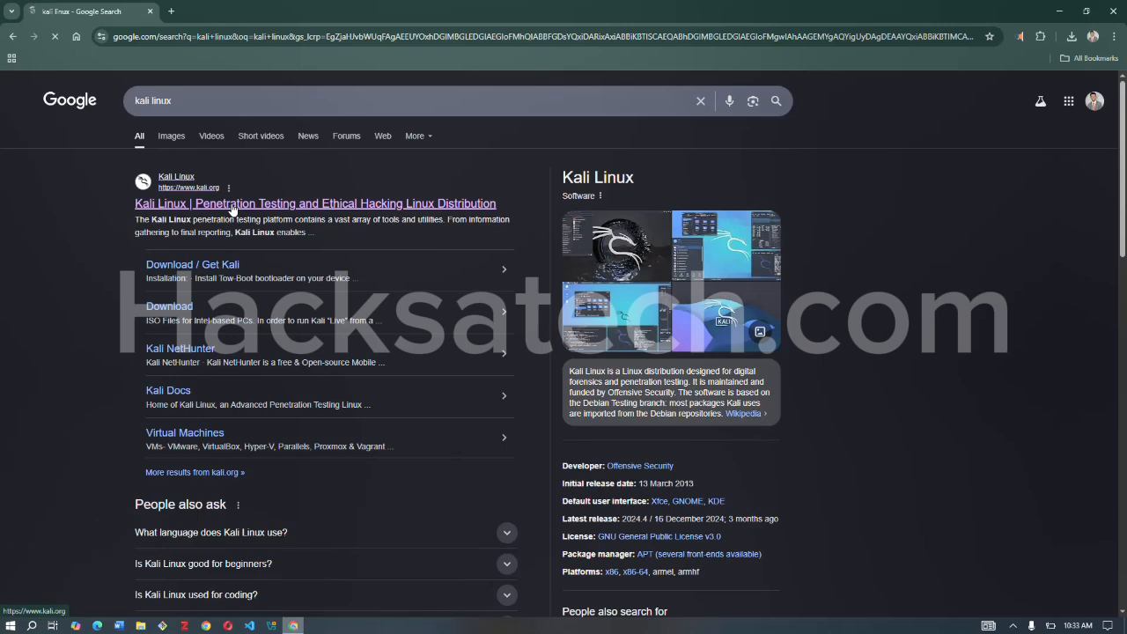
{"action": "left_click", "coordinate": [232, 206]}
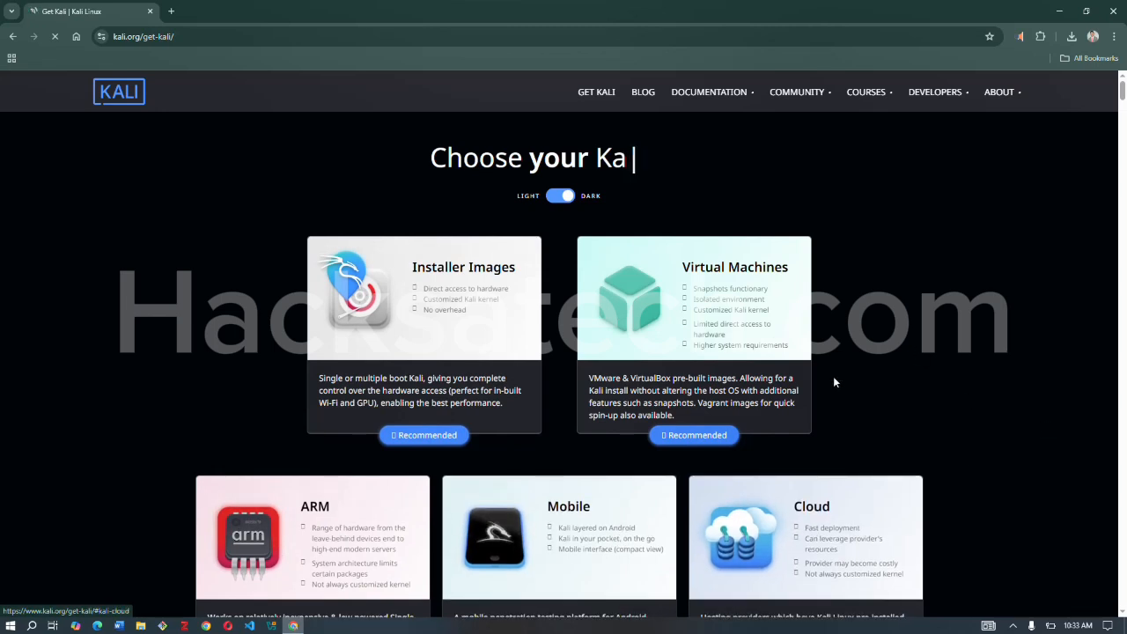
{"action": "left_click", "coordinate": [706, 435]}
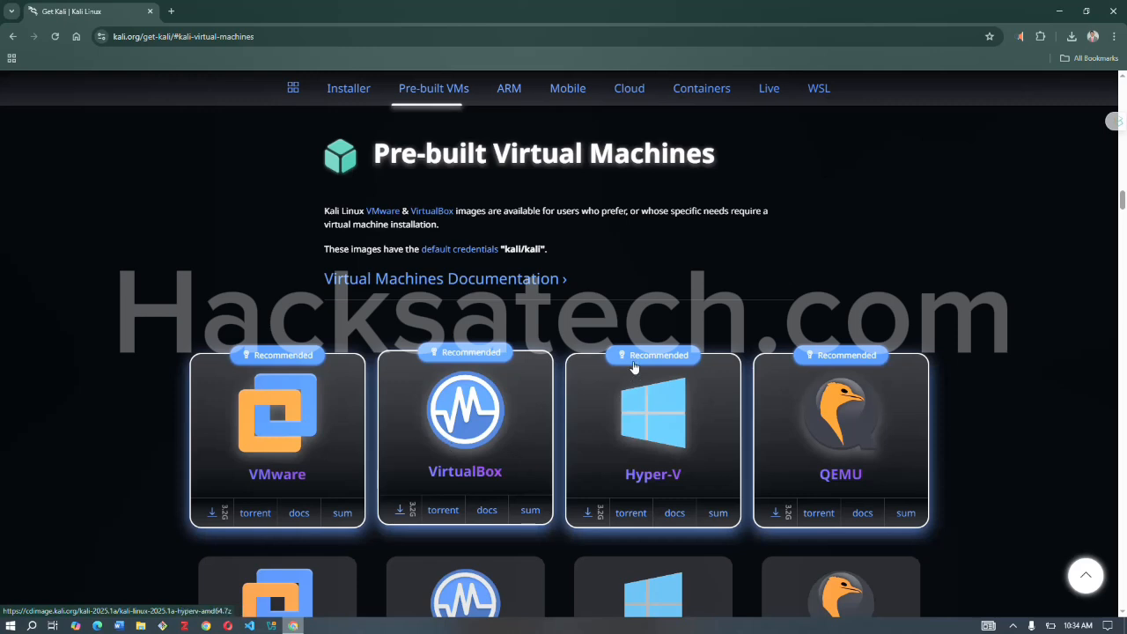
Switch to Oracle VirtualBox from the desktop and start a new virtual machine named "kali linux 2025".
{"action": "left_click", "coordinate": [1073, 13]}
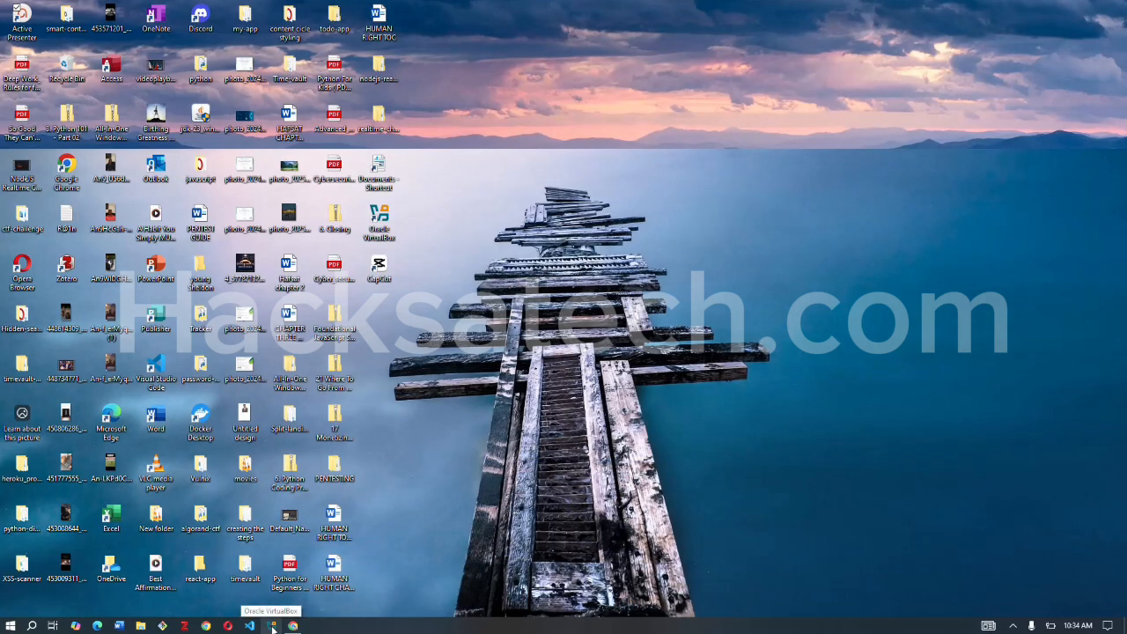
{"action": "double_click", "coordinate": [384, 225]}
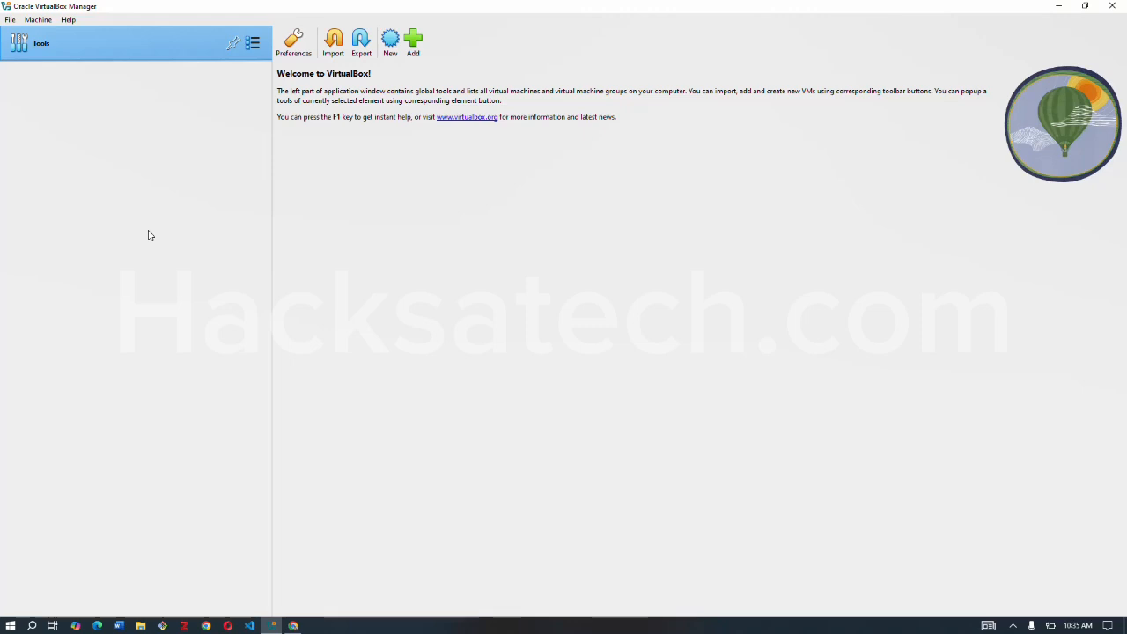
{"action": "left_click", "coordinate": [390, 46]}
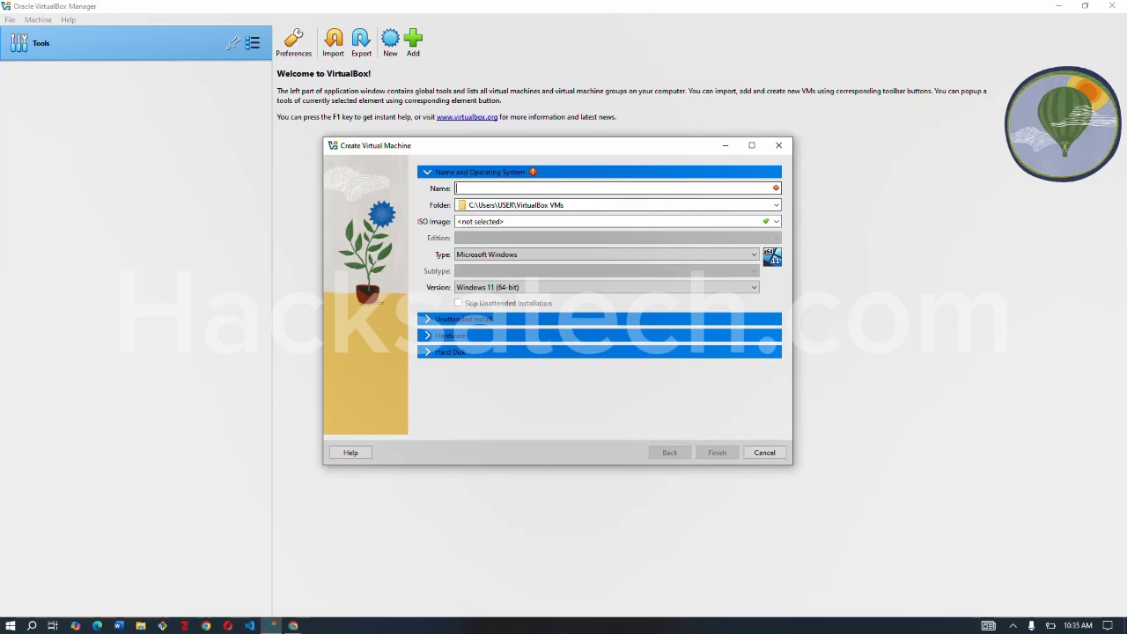
{"action": "type", "text": "kali linux"}
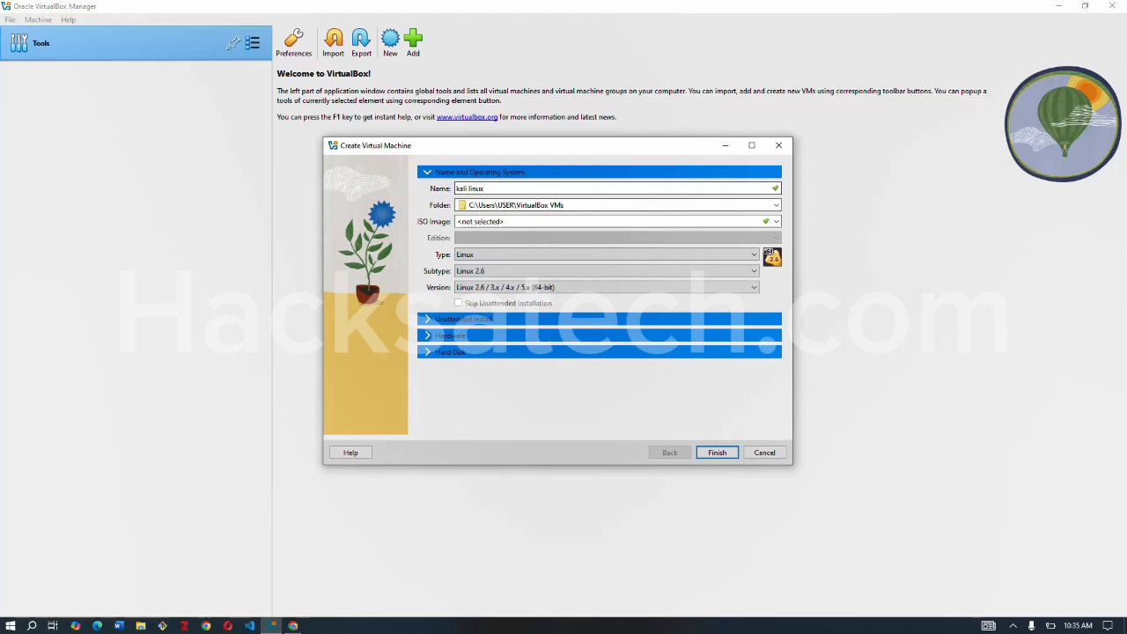
{"action": "type", "text": " 2025"}
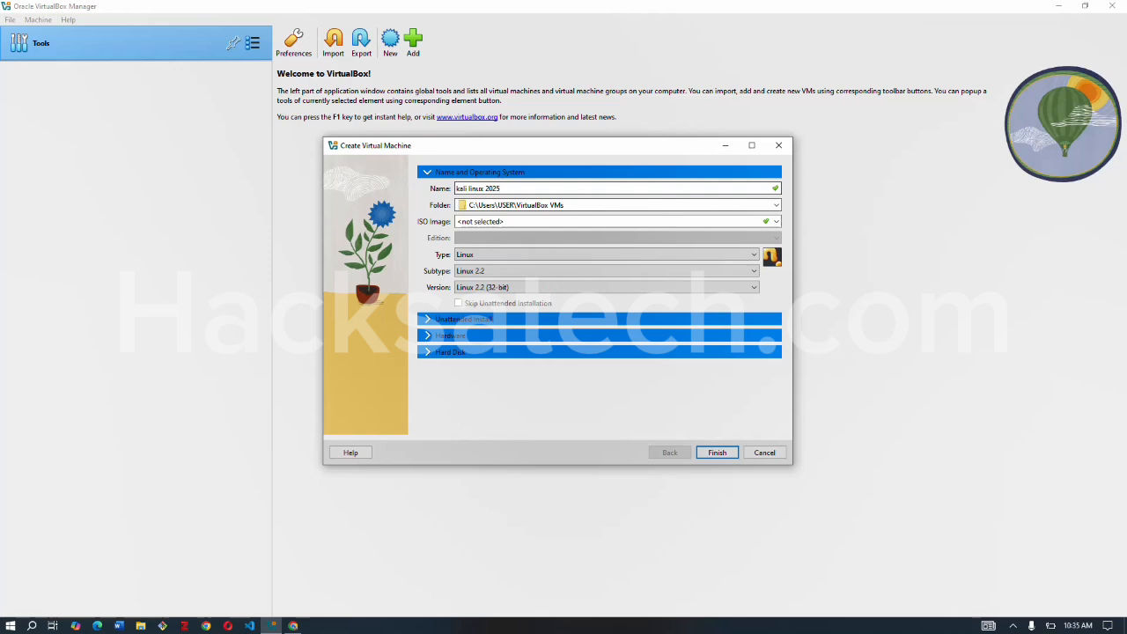
Set the new virtual machine's operating system type to Linux and its subtype to Debian.
{"action": "left_click", "coordinate": [503, 255]}
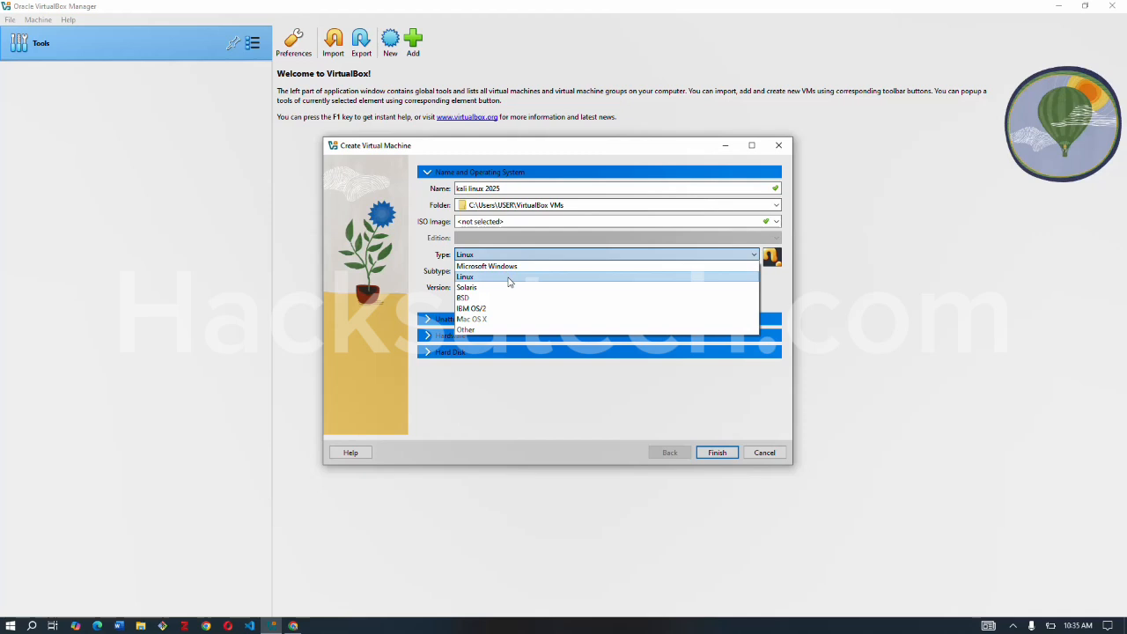
{"action": "left_click", "coordinate": [508, 277]}
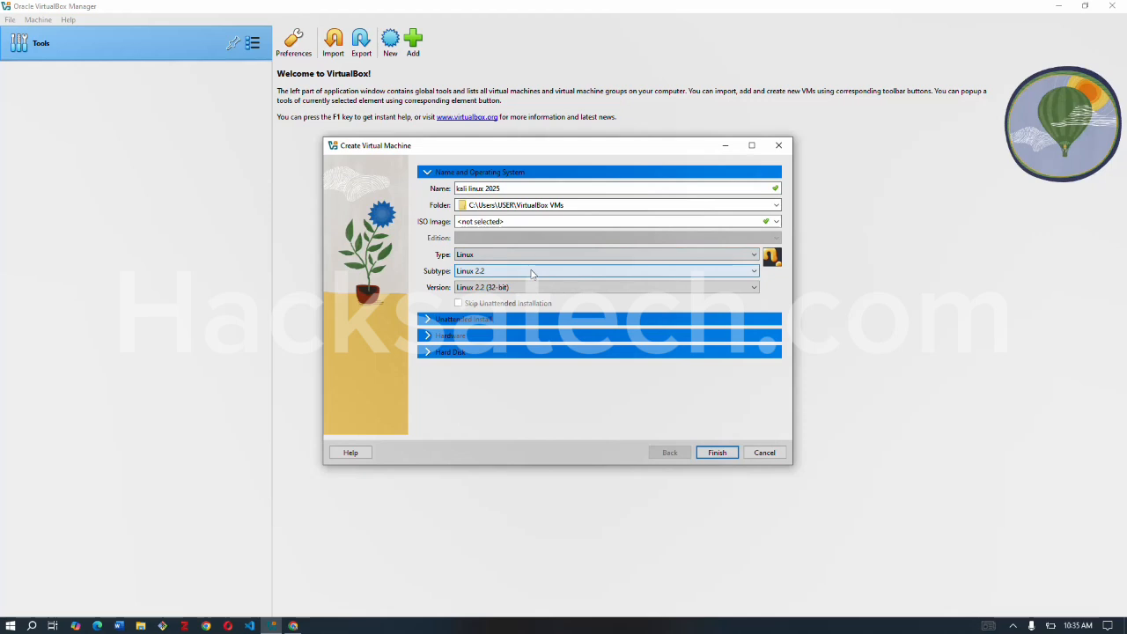
{"action": "left_click", "coordinate": [534, 288]}
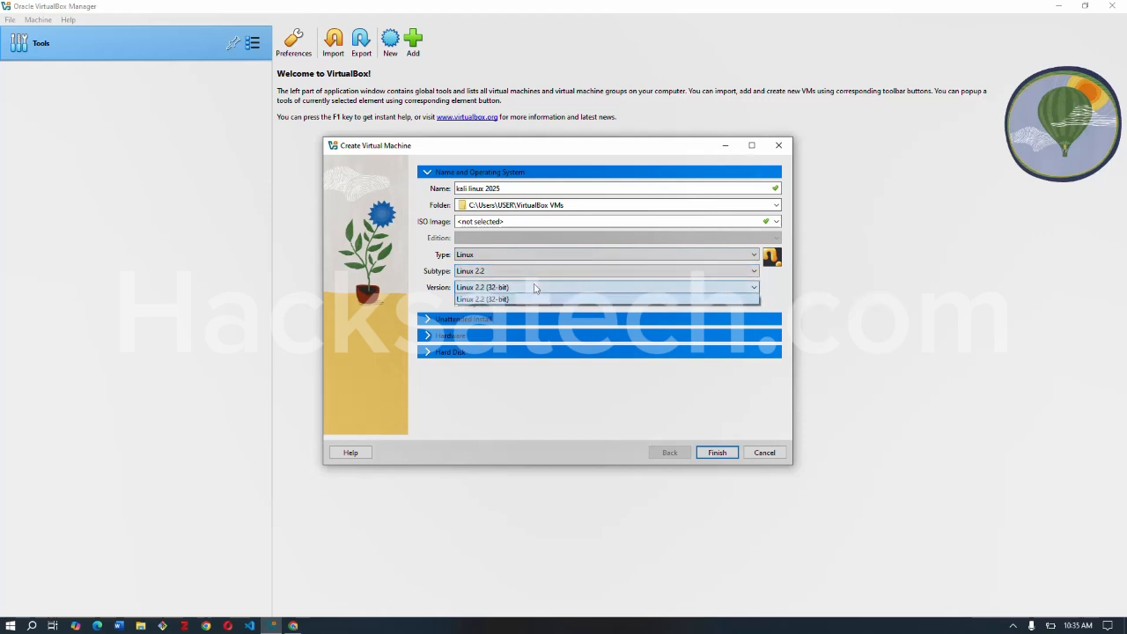
{"action": "left_click", "coordinate": [535, 288]}
{"action": "left_click", "coordinate": [538, 273]}
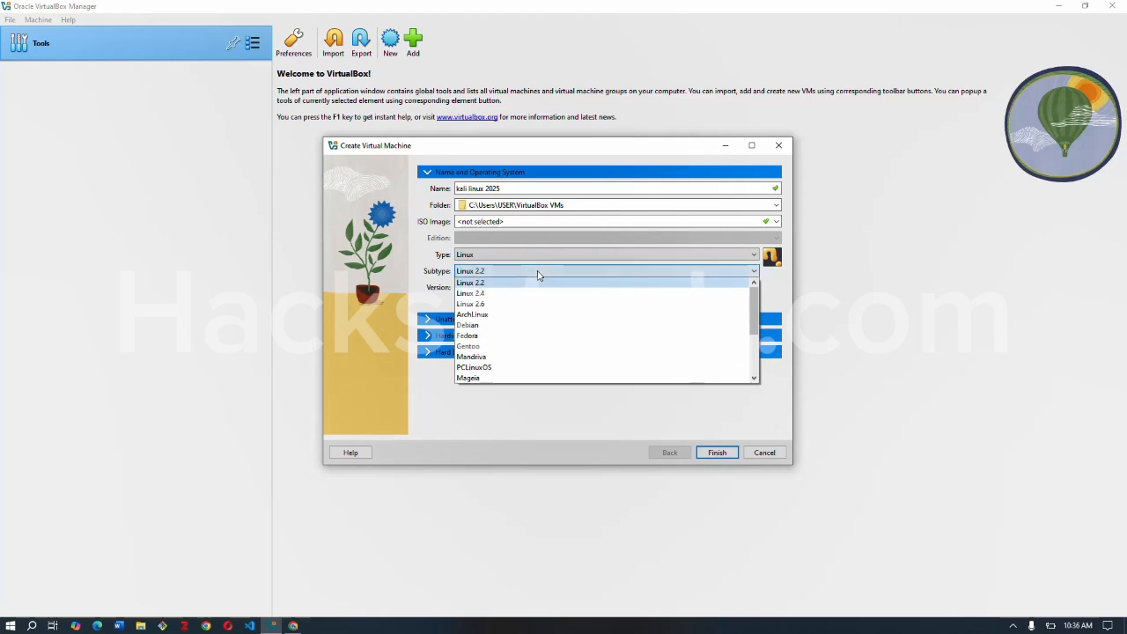
{"action": "left_click", "coordinate": [529, 325]}
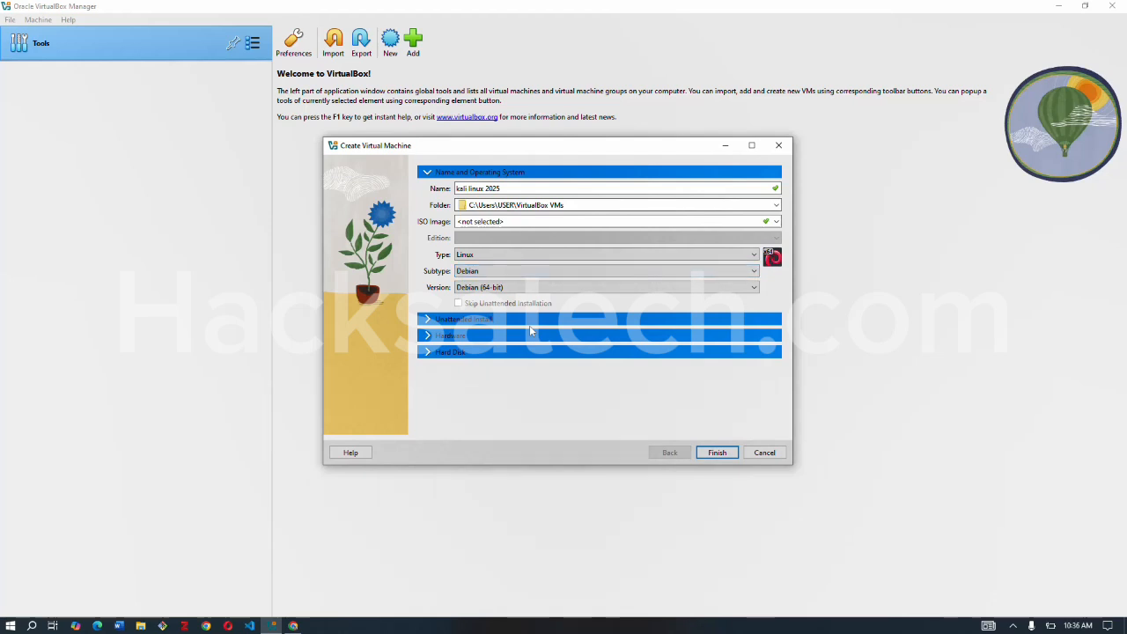
{"action": "left_click", "coordinate": [577, 273]}
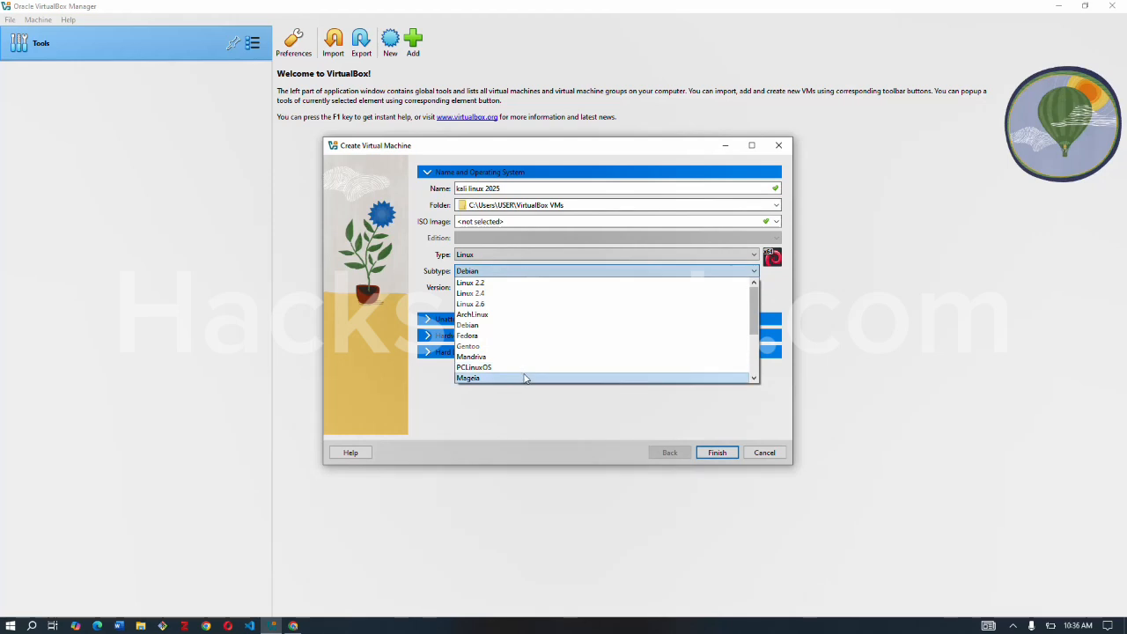
{"action": "left_click", "coordinate": [508, 325]}
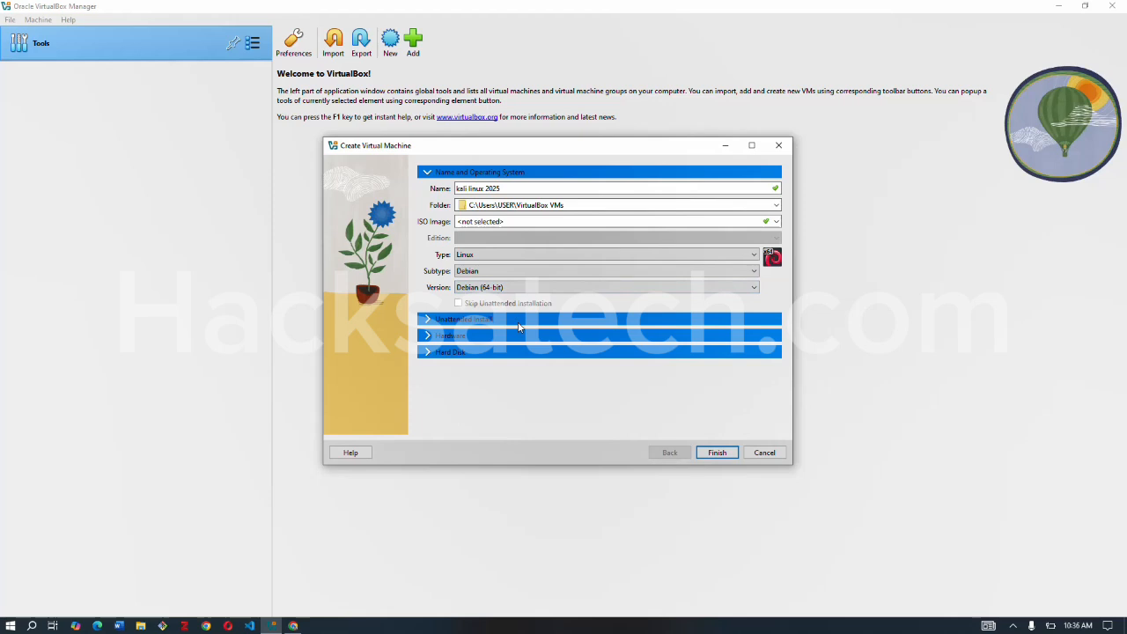
Set the new virtual machine's base memory to 1024 MB in its hardware settings.
{"action": "left_click", "coordinate": [523, 321]}
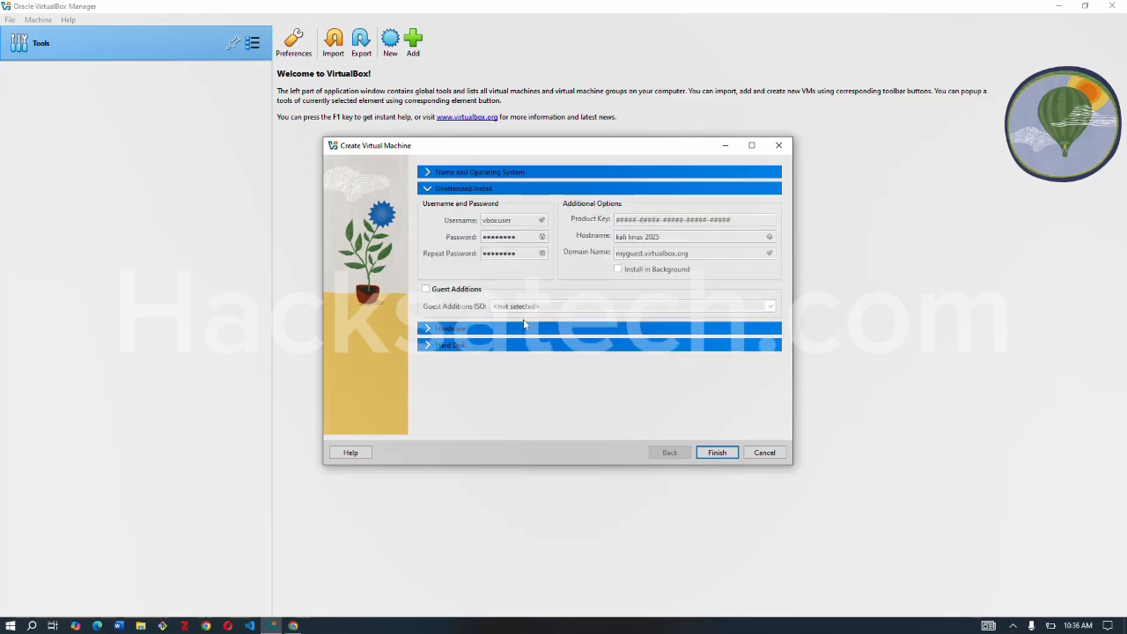
{"action": "left_click", "coordinate": [526, 328]}
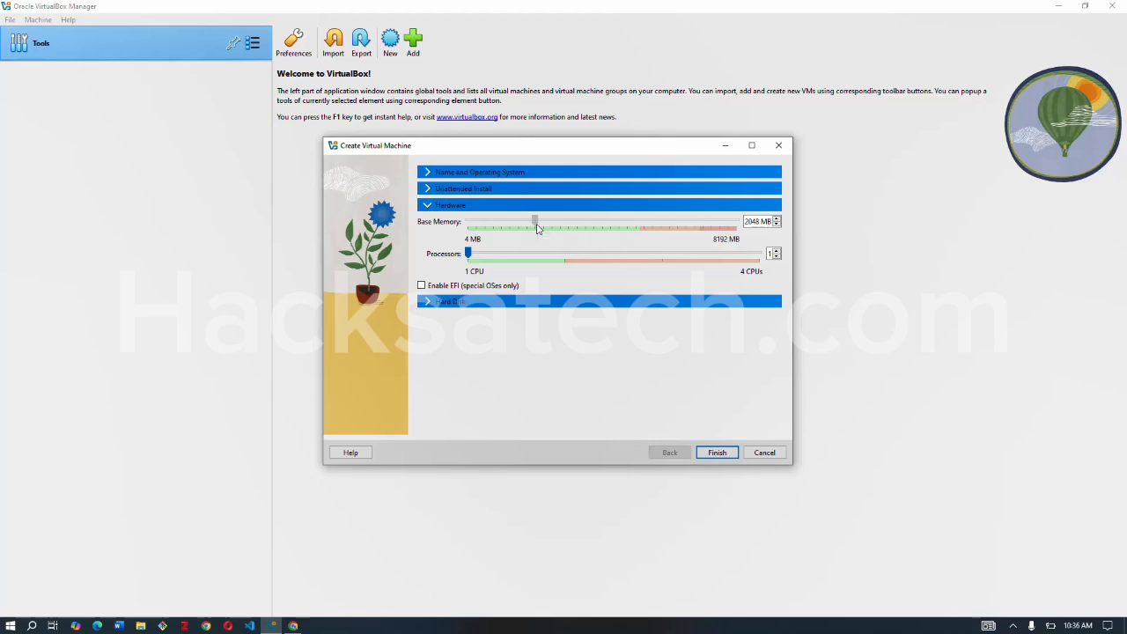
{"action": "left_click_drag", "start_coordinate": [537, 227], "coordinate": [506, 227]}
Set the new virtual hard disk's size to 20.82 GB and finish creating the virtual machine.
{"action": "left_click", "coordinate": [472, 306]}
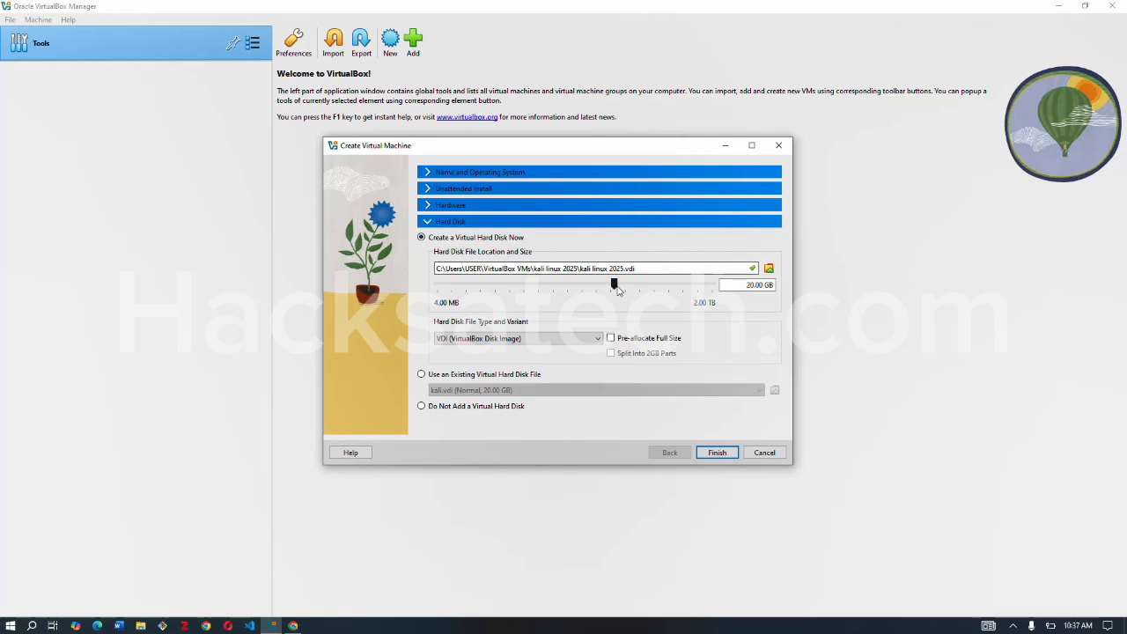
{"action": "mouse_move", "coordinate": [617, 289]}
{"action": "mouse_move", "coordinate": [616, 289]}
{"action": "left_mouse_down"}
{"action": "mouse_move", "coordinate": [566, 285]}
{"action": "mouse_move", "coordinate": [619, 287]}
{"action": "left_mouse_up"}
{"action": "left_click", "coordinate": [718, 453]}
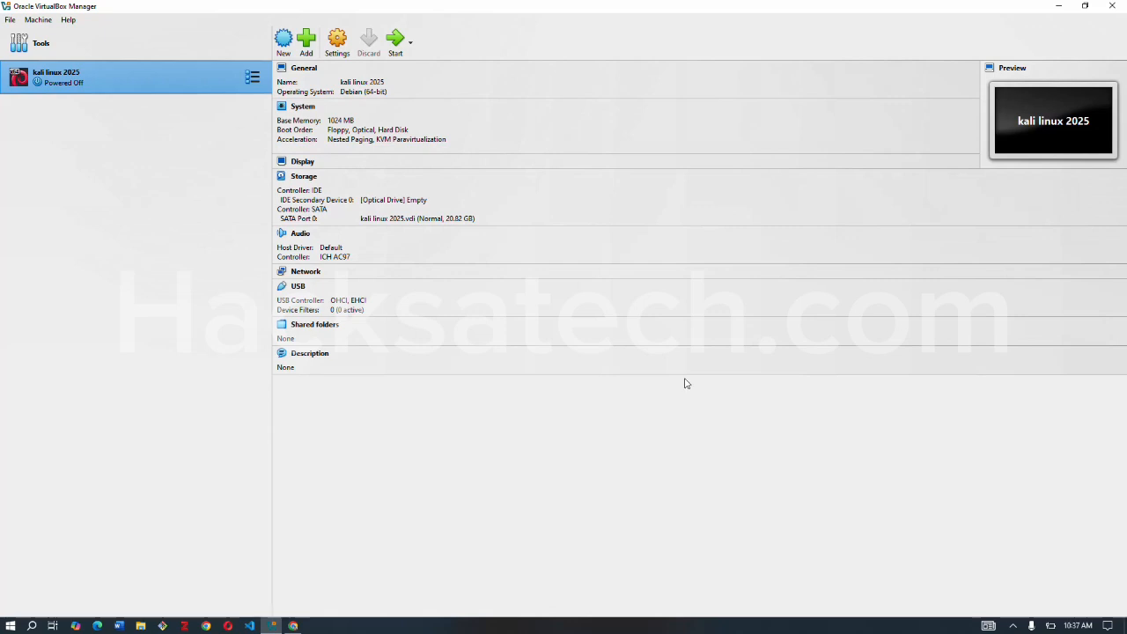
Attach kali-linux-2024.2-installer-amd64.iso to the virtual machine's empty IDE optical drive and save the settings.
{"action": "left_click", "coordinate": [338, 41]}
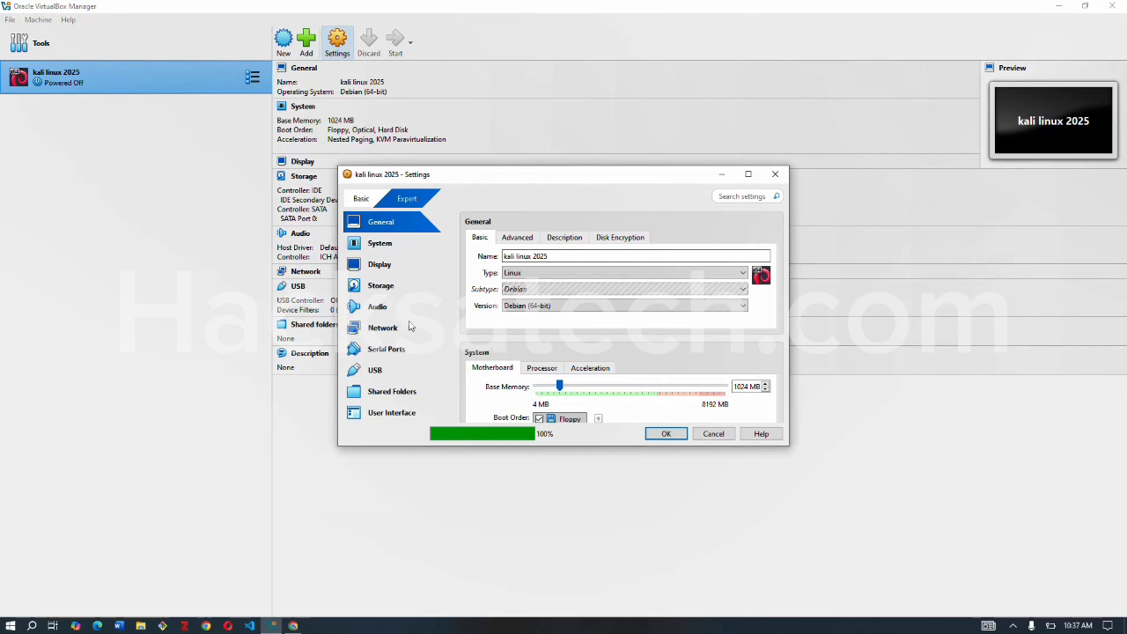
{"action": "left_click", "coordinate": [390, 290]}
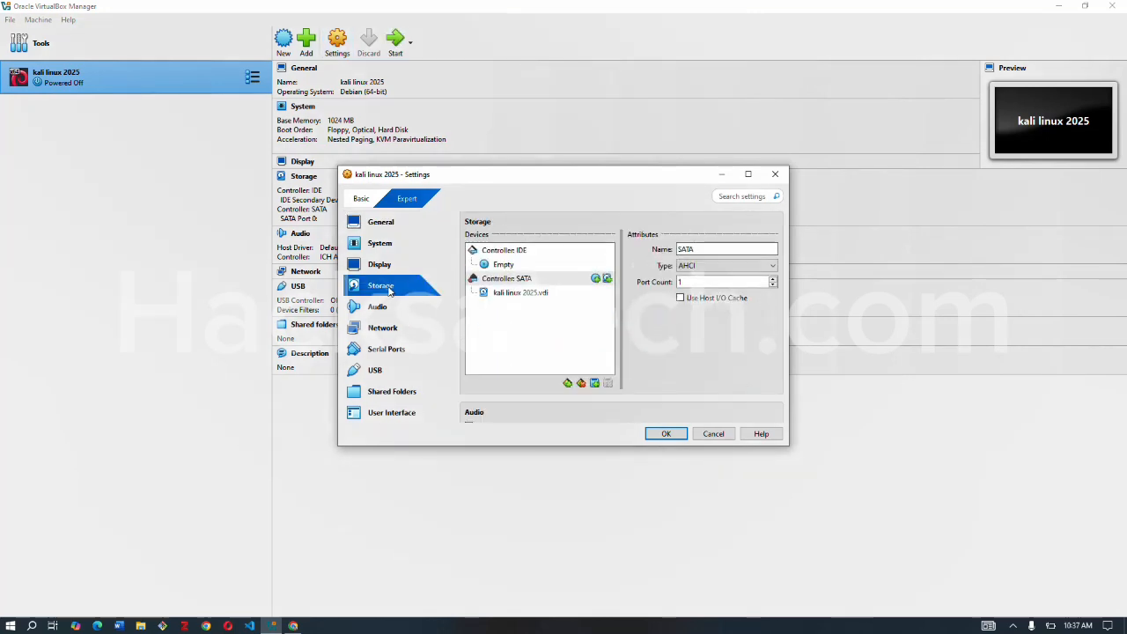
{"action": "left_click", "coordinate": [390, 266]}
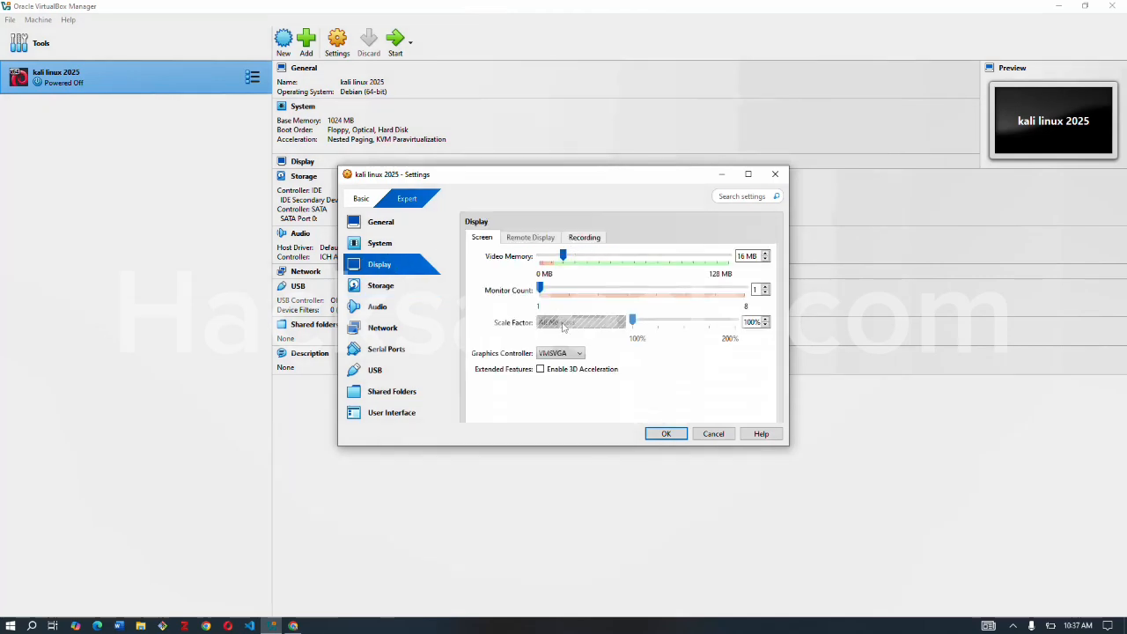
{"action": "left_click", "coordinate": [390, 289]}
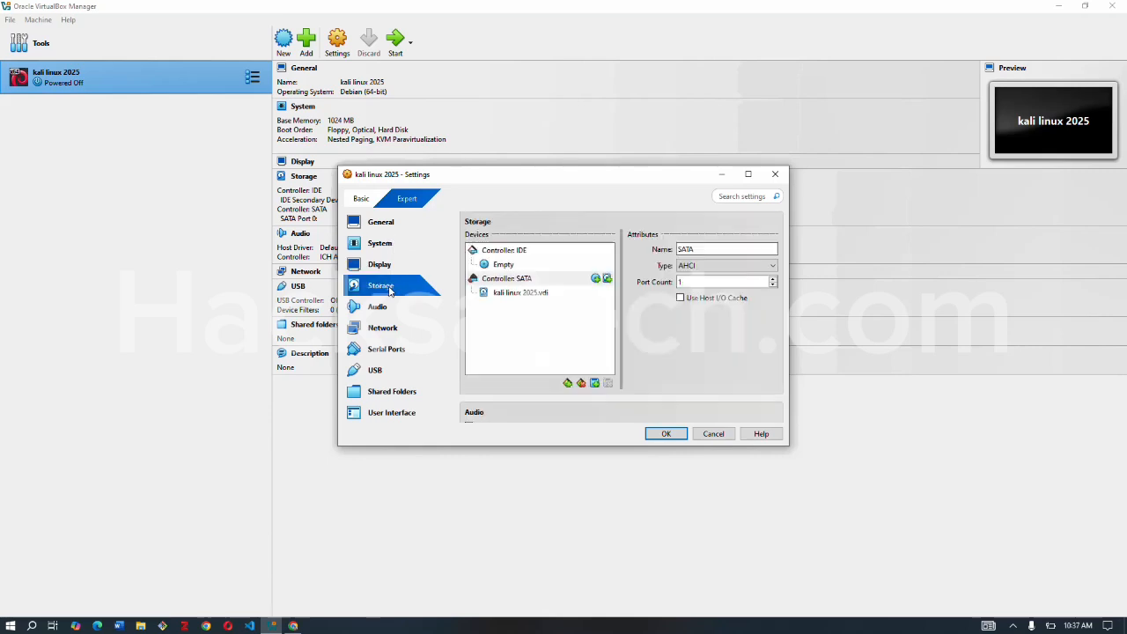
{"action": "left_click", "coordinate": [511, 267]}
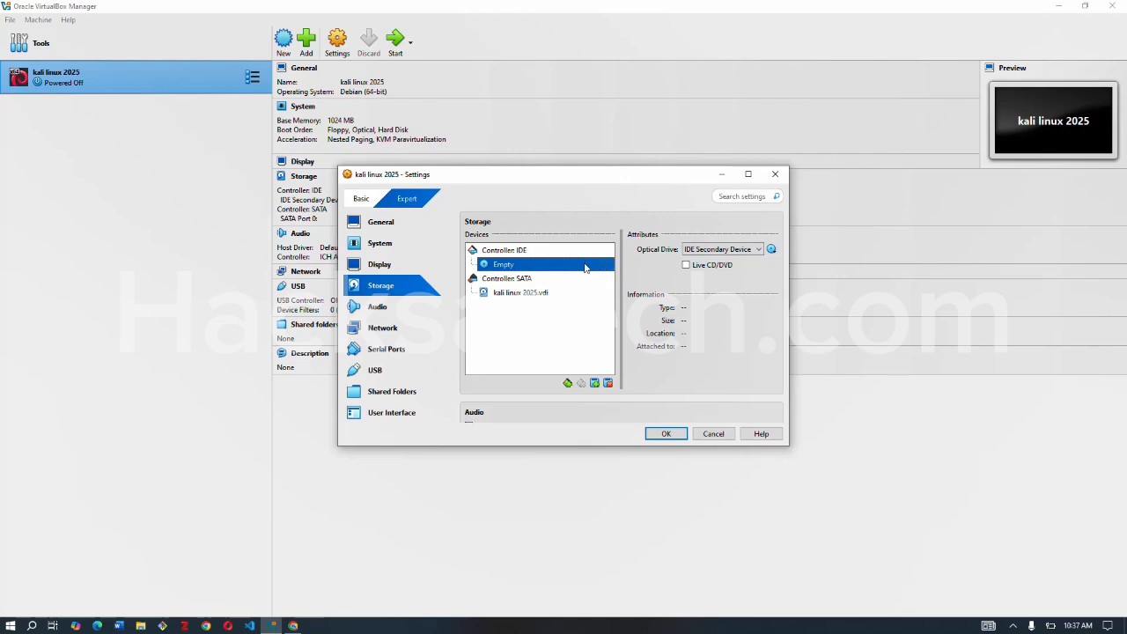
{"action": "left_click", "coordinate": [771, 252]}
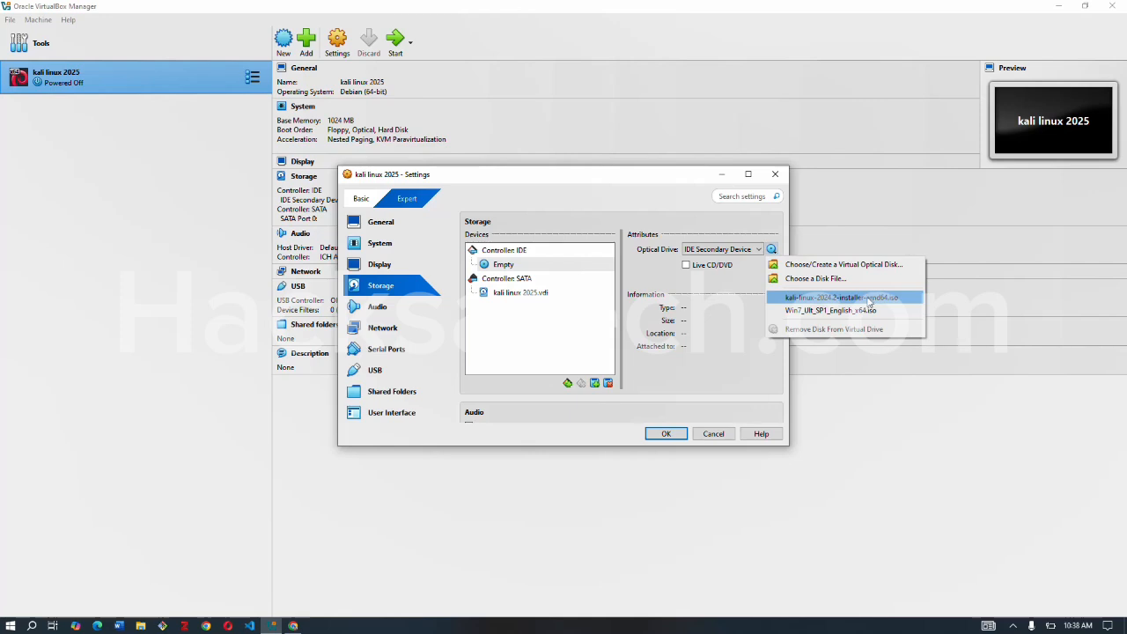
{"action": "left_click", "coordinate": [869, 303]}
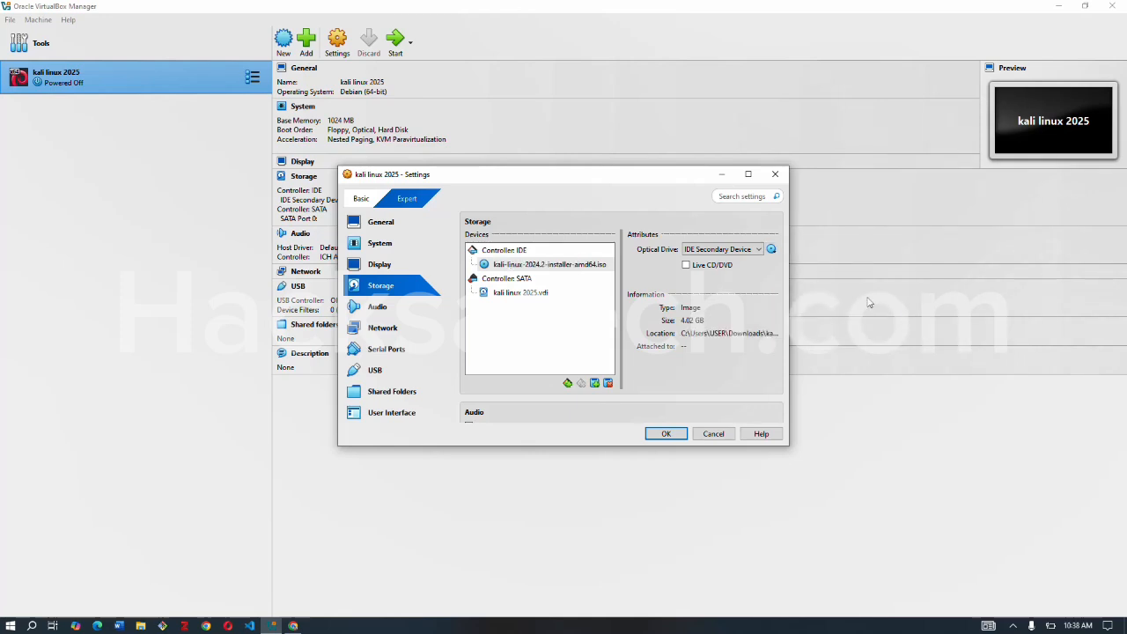
{"action": "left_click", "coordinate": [665, 435]}
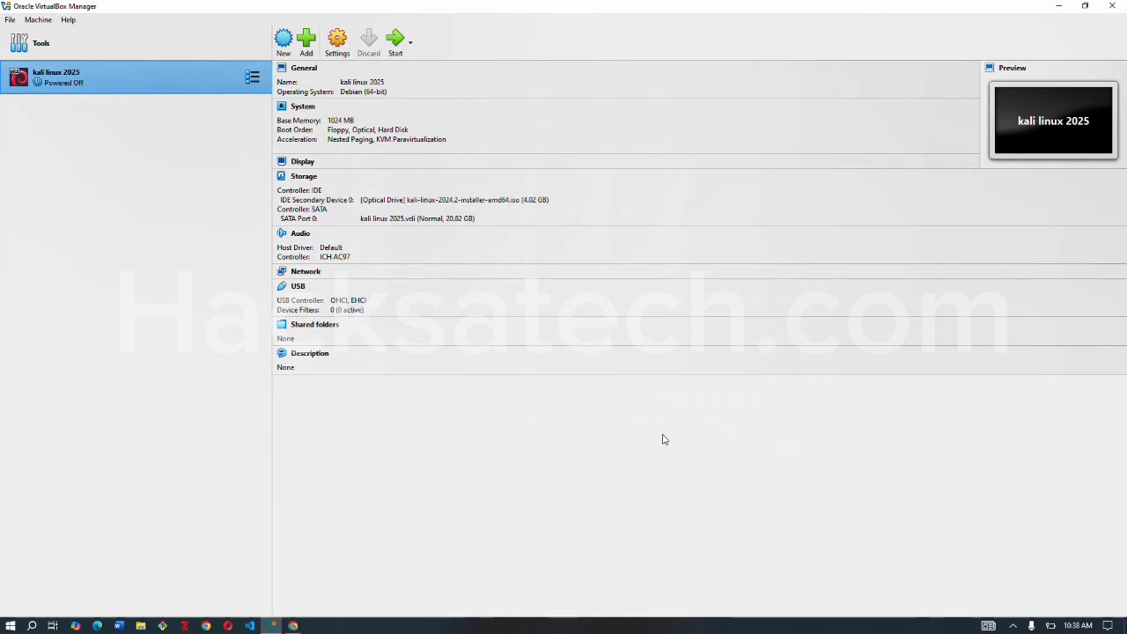
Start the kali linux 2025 virtual machine and launch the graphical install, dismissing the notifications.
{"action": "left_click", "coordinate": [395, 53]}
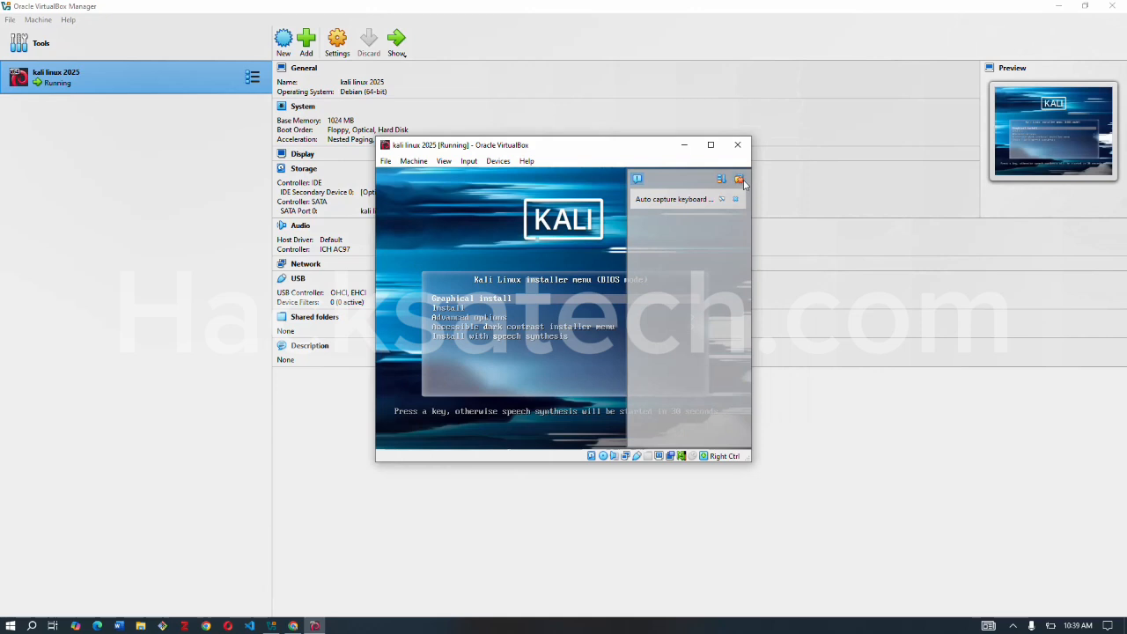
{"action": "left_click", "coordinate": [741, 180]}
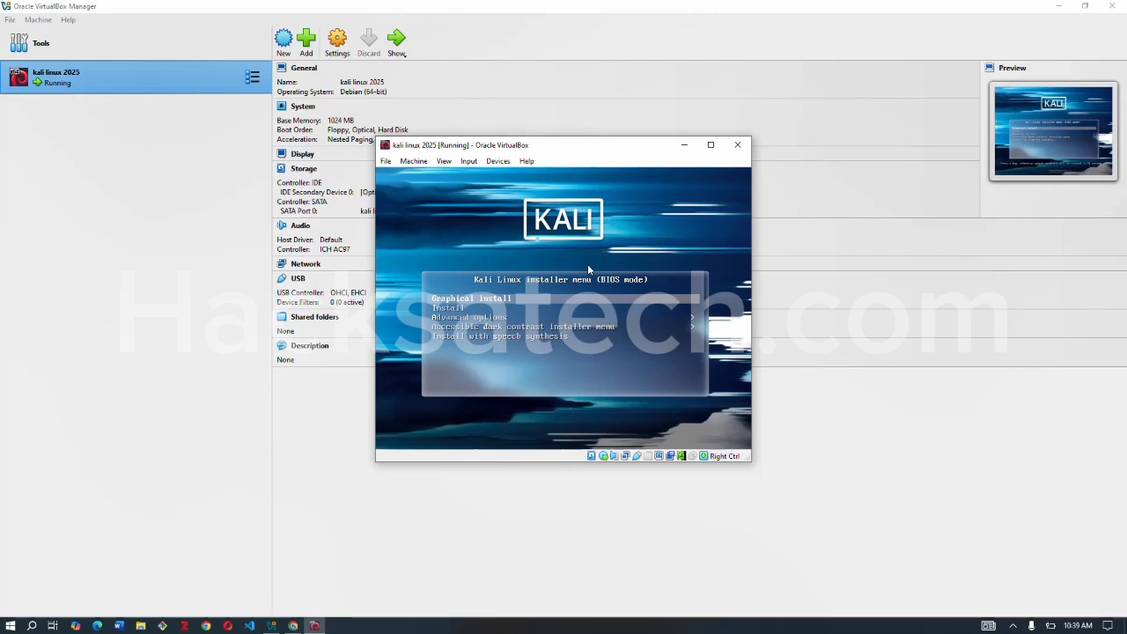
{"action": "key", "text": "Return"}
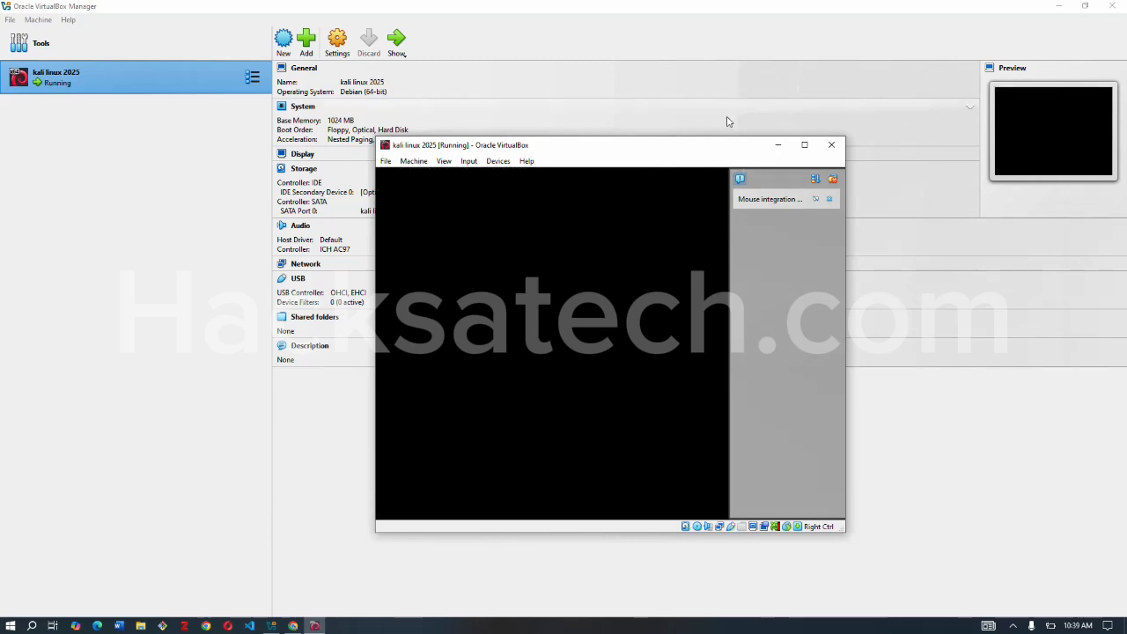
{"action": "left_click", "coordinate": [835, 179]}
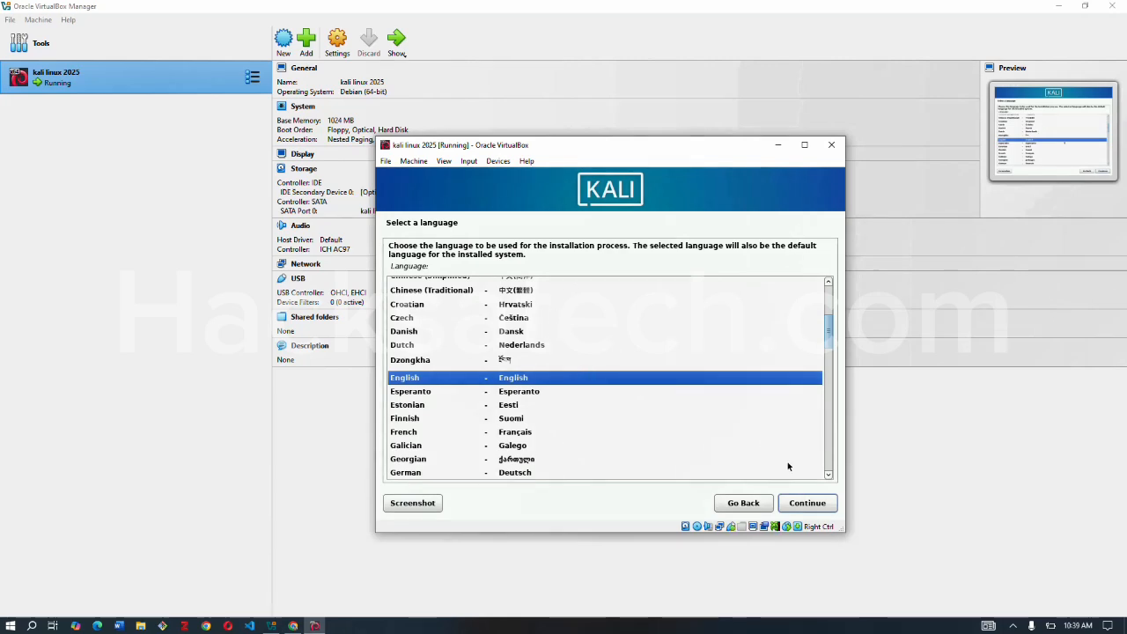
Accept English as the installer language, United States as the location and American English as the keymap.
{"action": "left_click", "coordinate": [807, 505]}
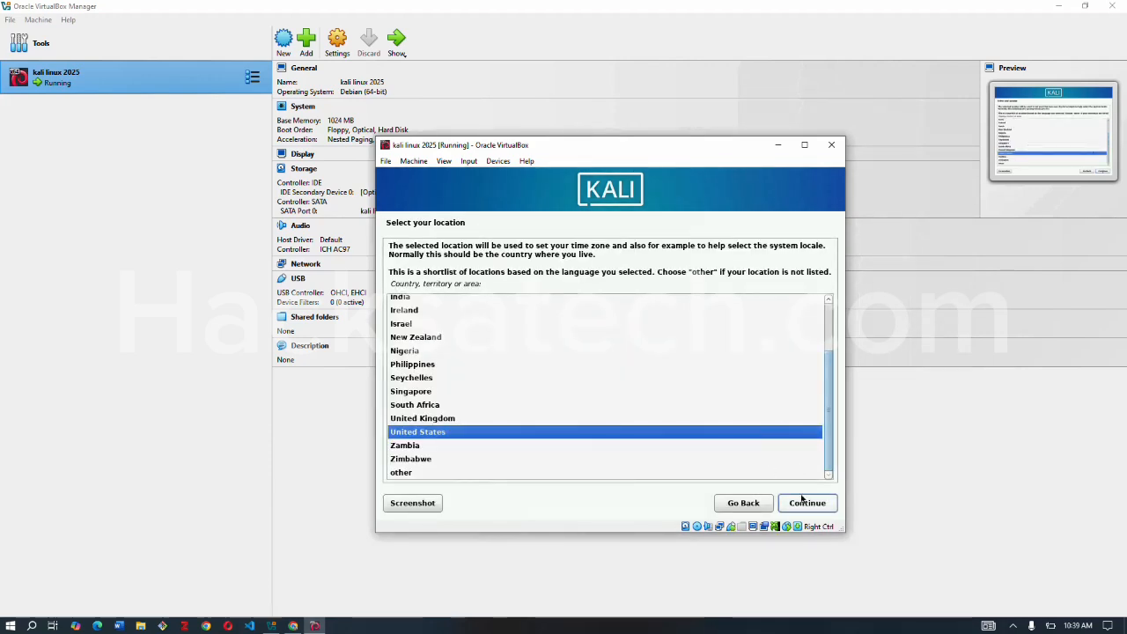
{"action": "left_click", "coordinate": [805, 506]}
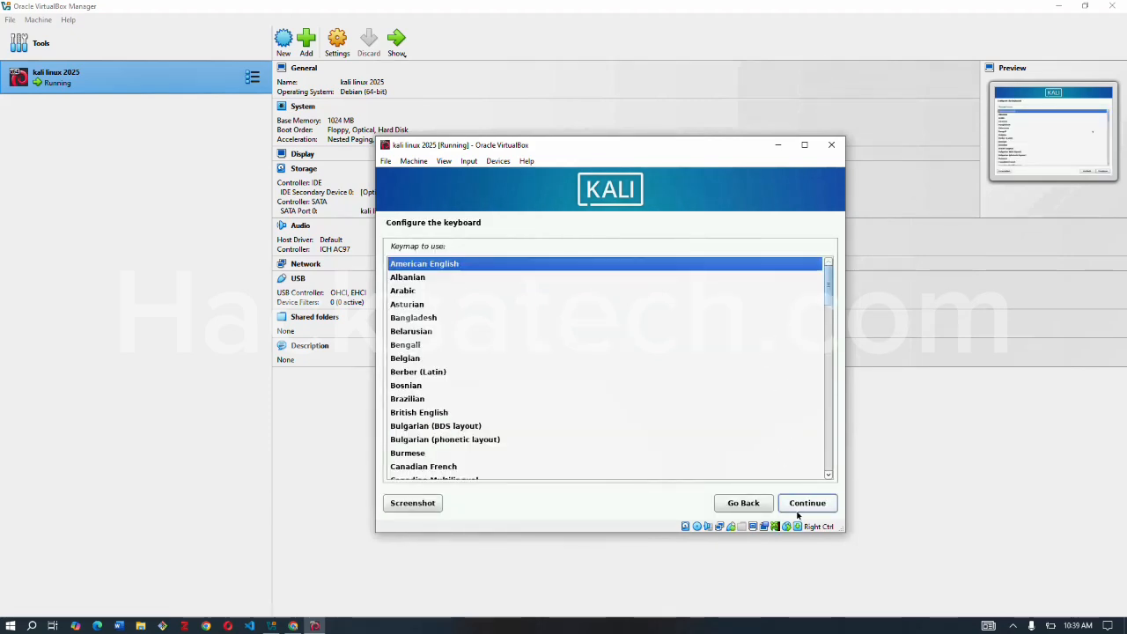
{"action": "left_click", "coordinate": [801, 506]}
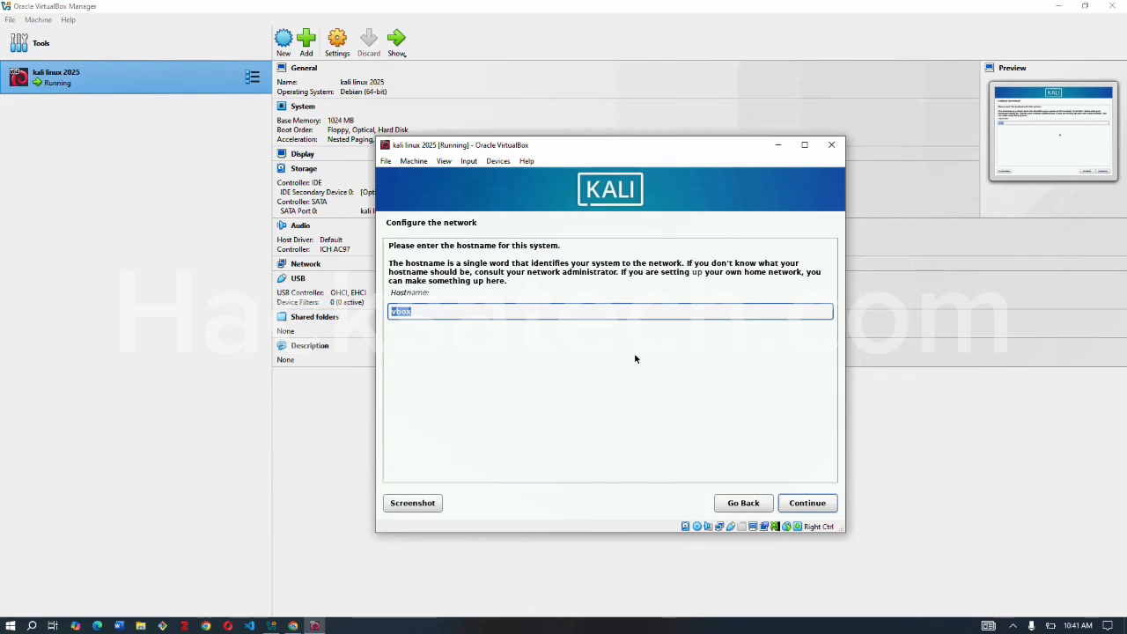
Set the system's hostname to "kalisi" and leave the domain name blank.
{"action": "key", "text": "BackSpace"}
{"action": "type", "text": "ka"}
{"action": "key", "text": "BackSpace"}
{"action": "key", "text": "BackSpace"}
{"action": "type", "text": "kals"}
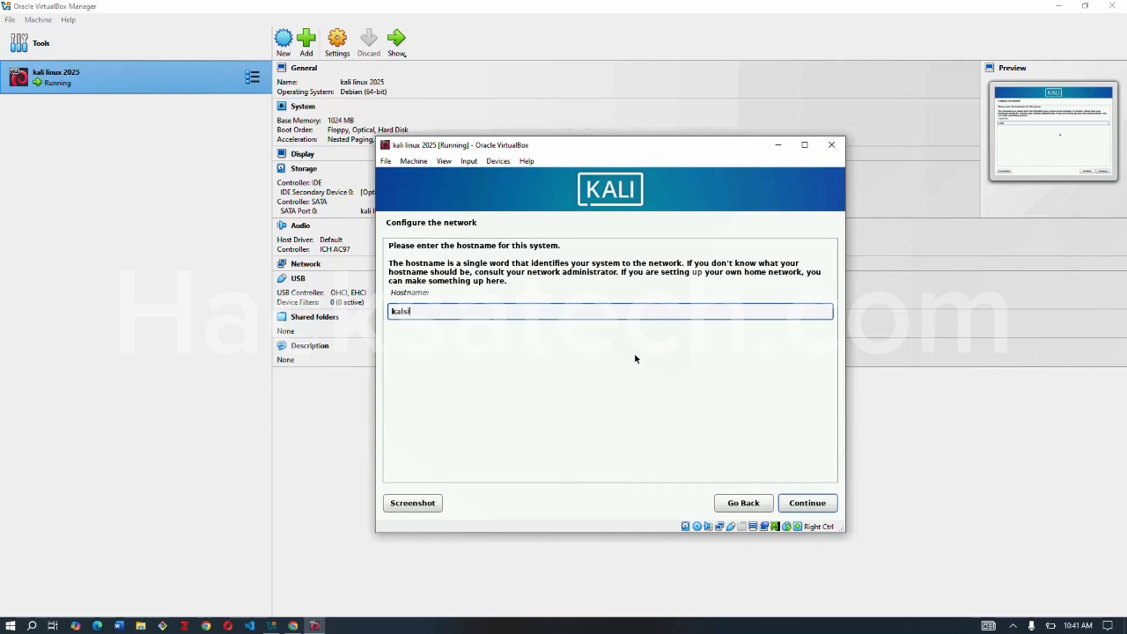
{"action": "key", "text": "BackSpace"}
{"action": "type", "text": "isi"}
{"action": "left_click", "coordinate": [798, 503]}
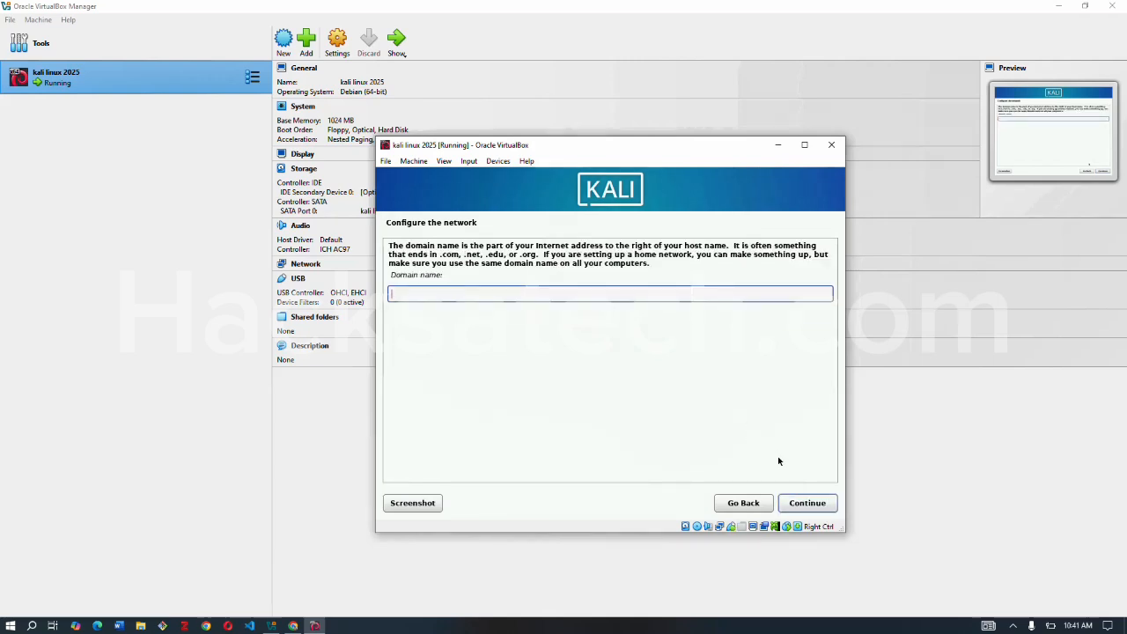
{"action": "left_click", "coordinate": [808, 505]}
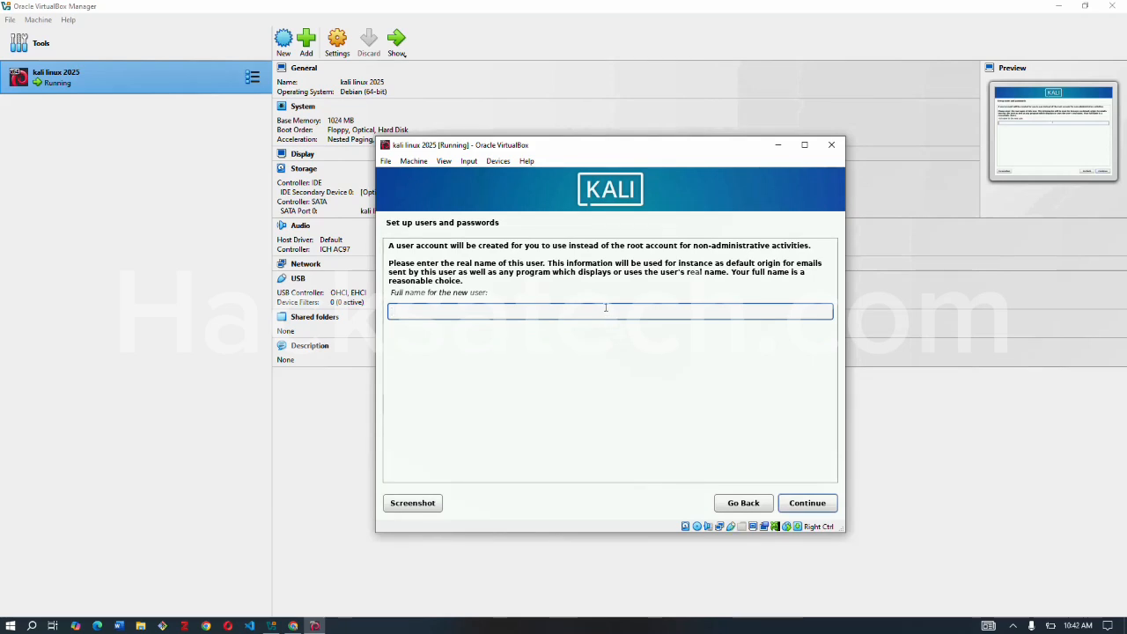
Enter the new user's full name and accept the suggested account username.
{"action": "type", "text": "kals"}
{"action": "key", "text": "BackSpace"}
{"action": "type", "text": "isi"}
{"action": "left_click", "coordinate": [817, 503]}
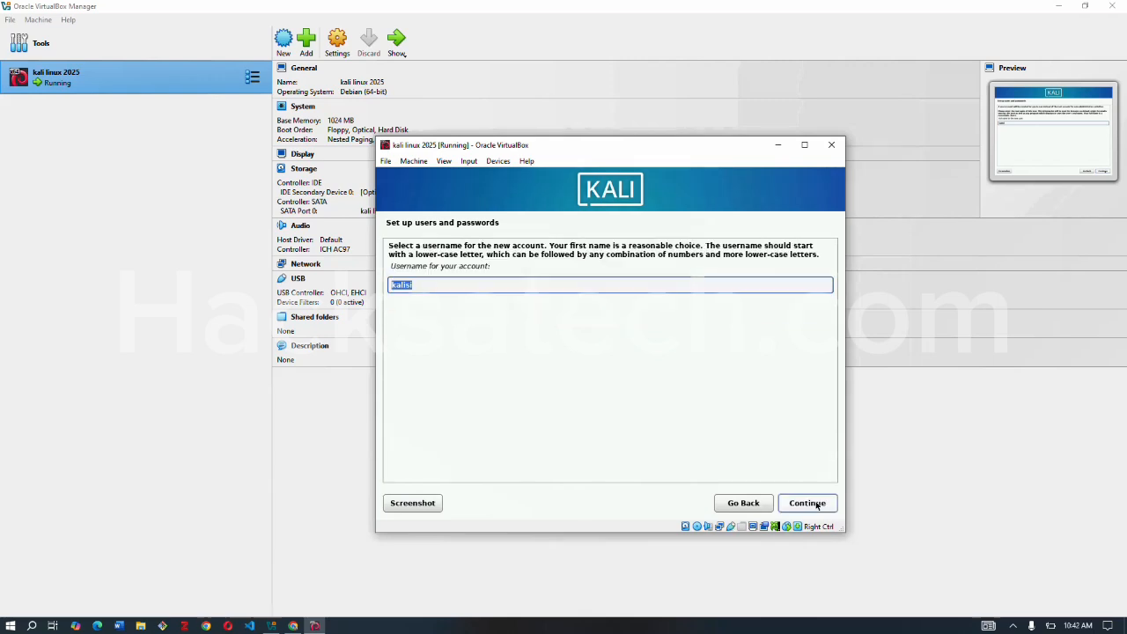
{"action": "left_click", "coordinate": [817, 503]}
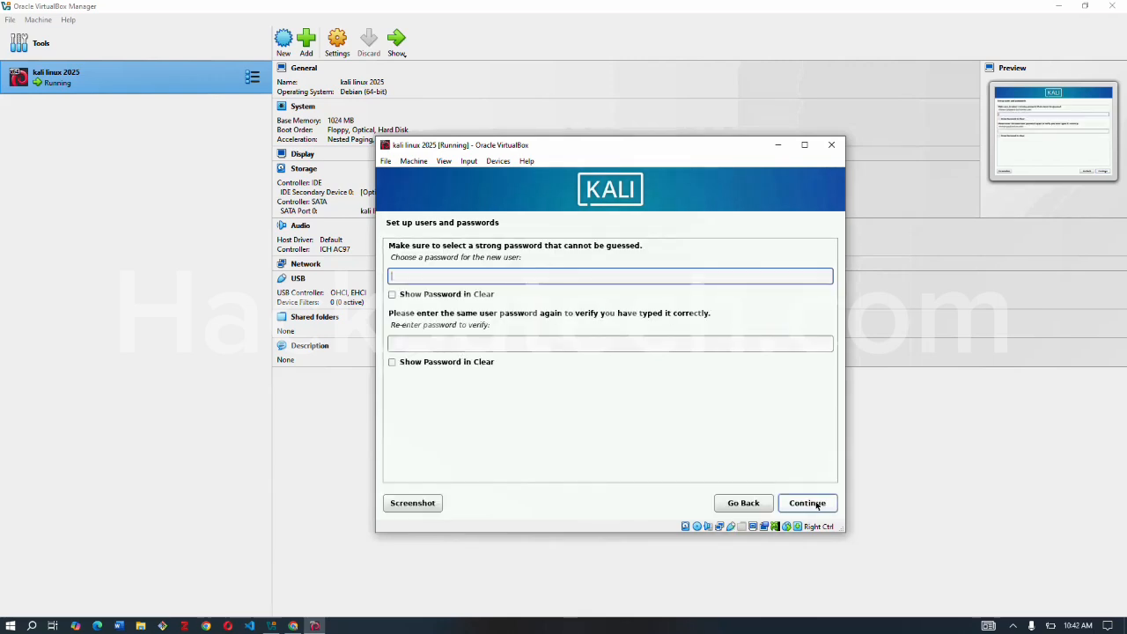
Enter the new user's account password in both password fields and submit it.
{"action": "type", "text": "kal"}
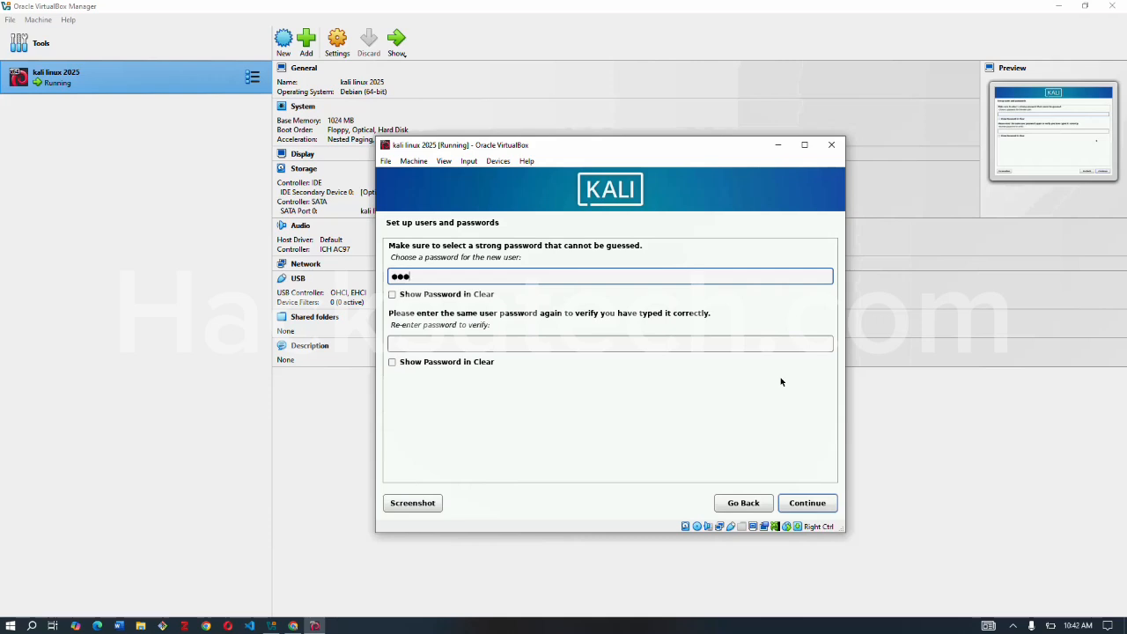
{"action": "type", "text": "i"}
{"action": "left_click", "coordinate": [707, 344]}
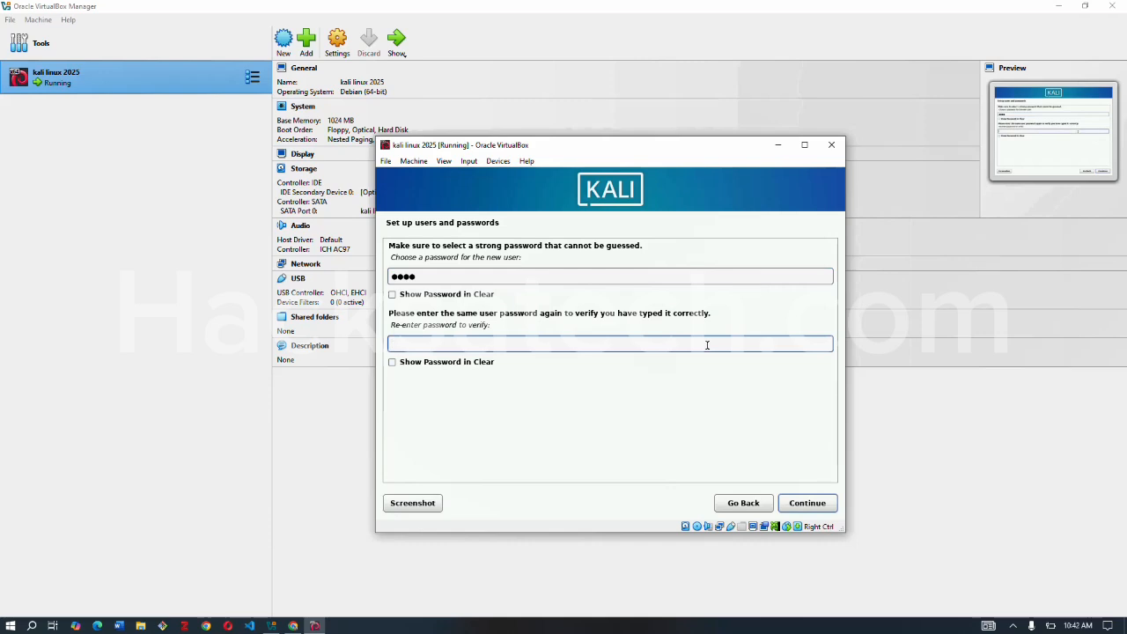
{"action": "type", "text": "kali"}
{"action": "left_click", "coordinate": [795, 504]}
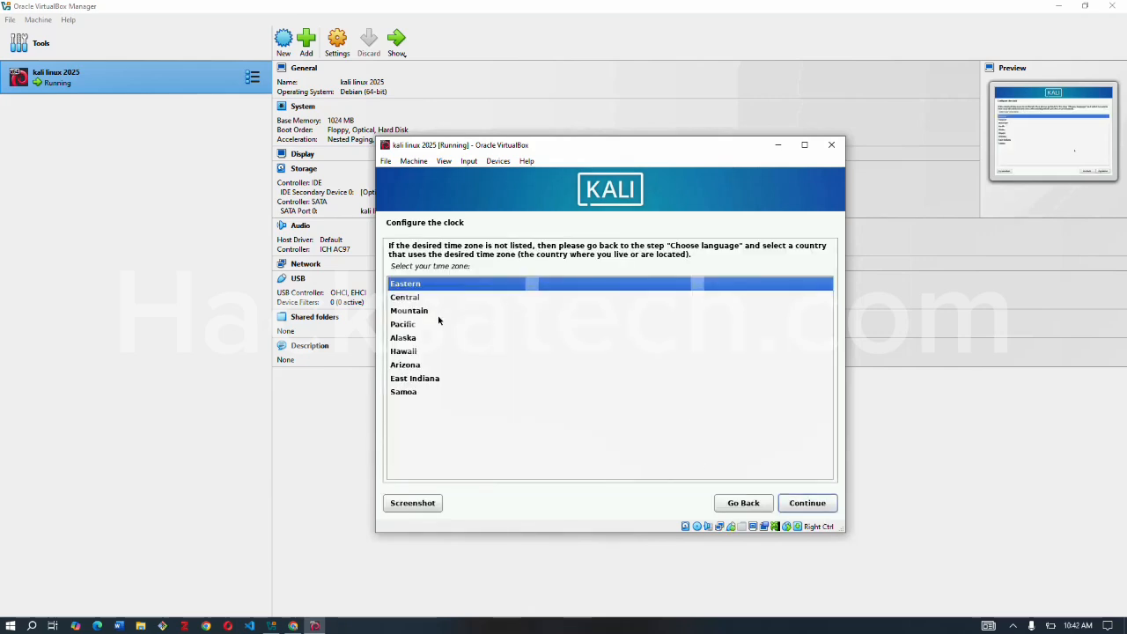
Set the system clock's time zone to Central.
{"action": "left_click", "coordinate": [410, 299]}
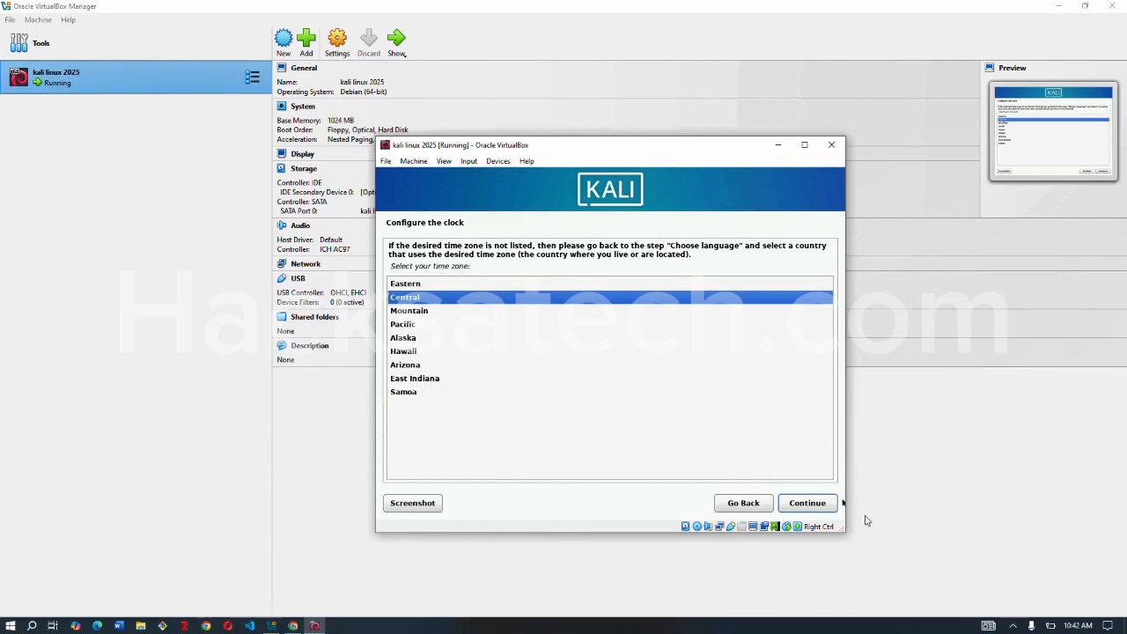
{"action": "left_click", "coordinate": [811, 505]}
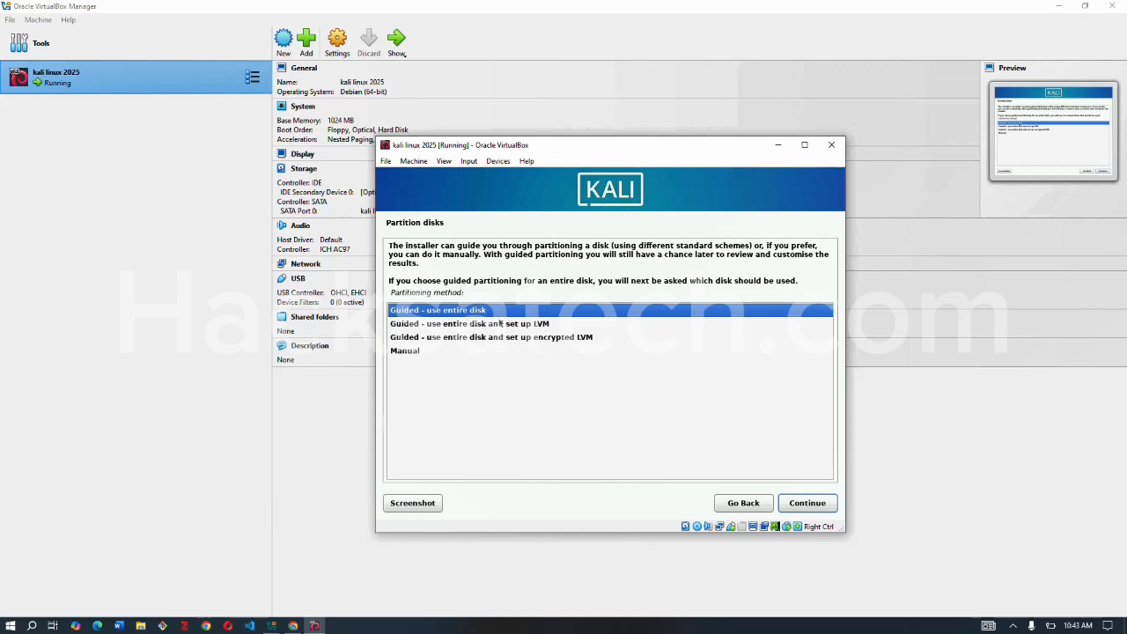
Choose guided partitioning of the entire VBOX HARDDISK (sda) with all files in one partition.
{"action": "left_click", "coordinate": [799, 504]}
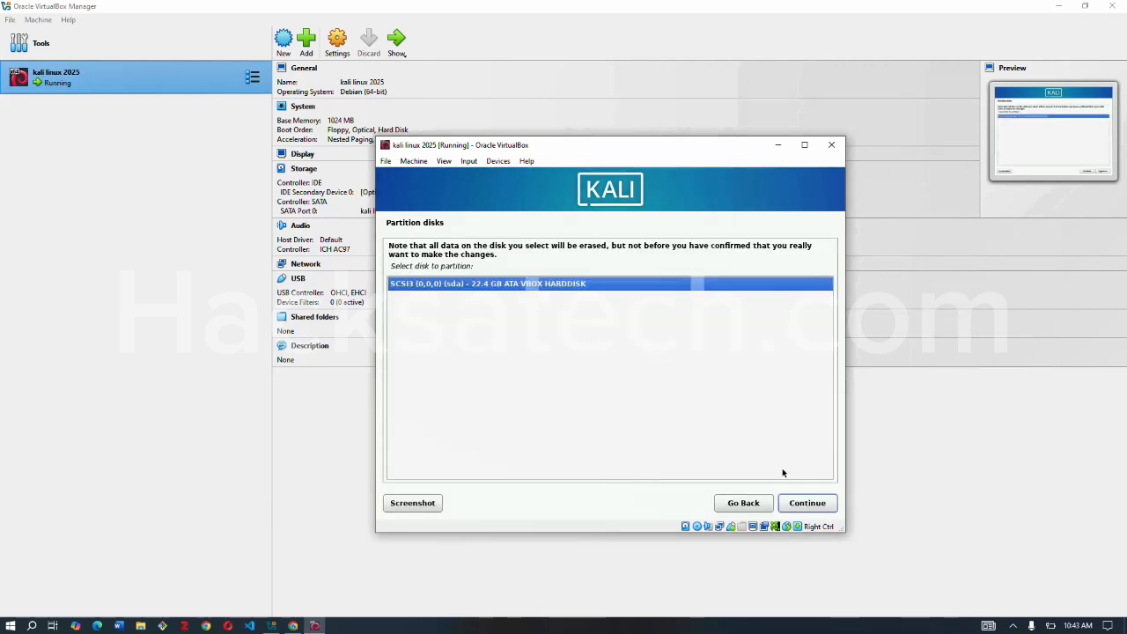
{"action": "left_click", "coordinate": [805, 504]}
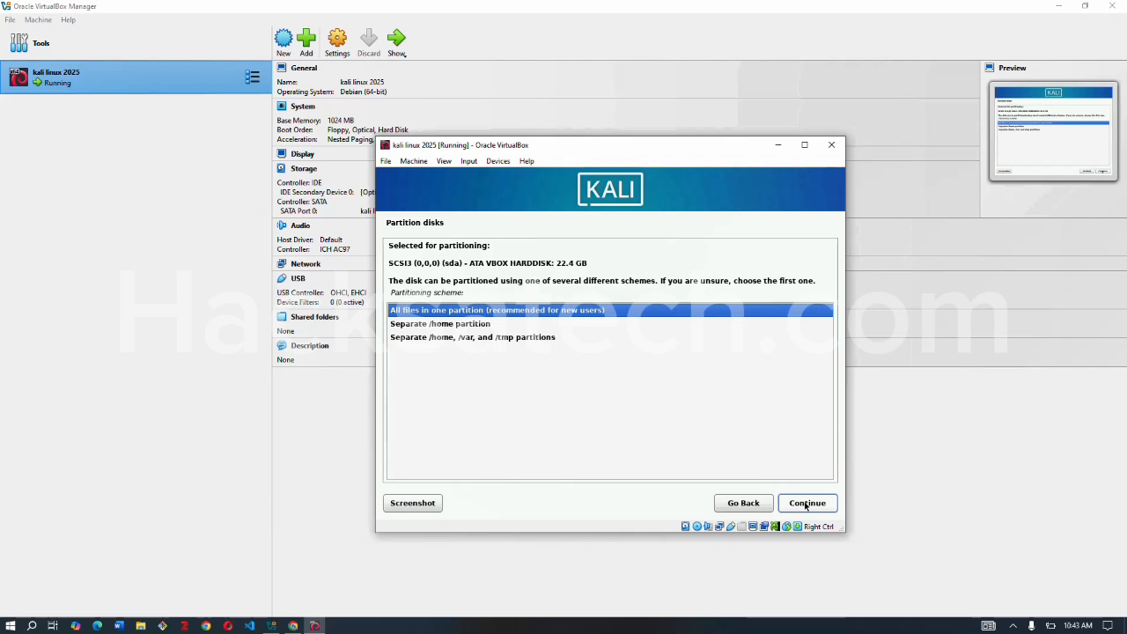
{"action": "left_click", "coordinate": [805, 504]}
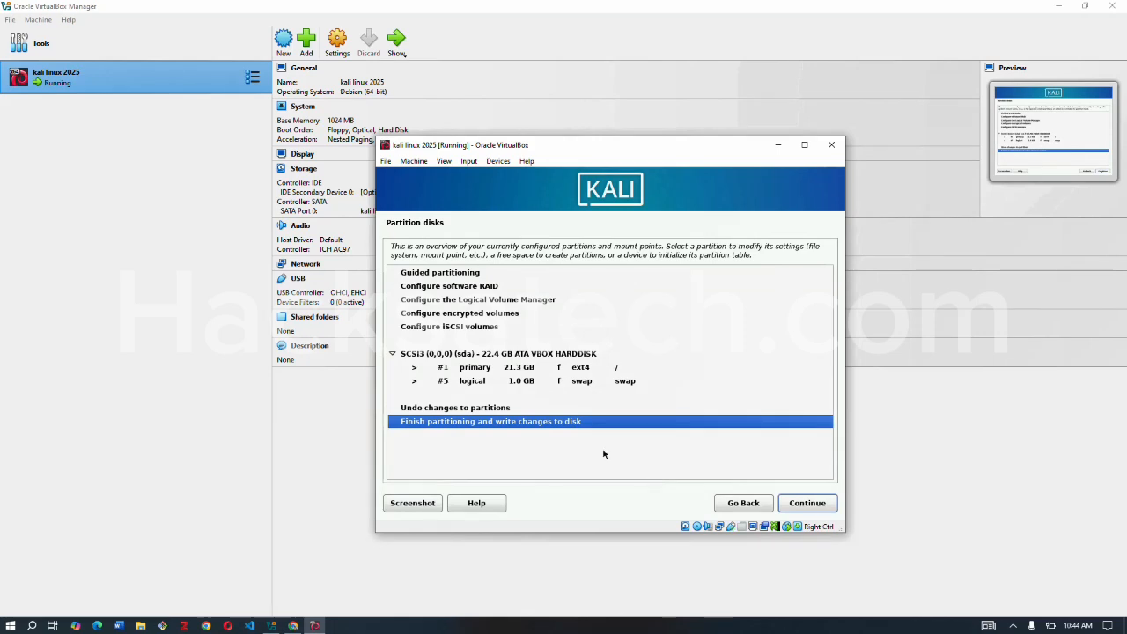
Finish partitioning and agree to write the changes to the disk.
{"action": "left_click", "coordinate": [801, 508]}
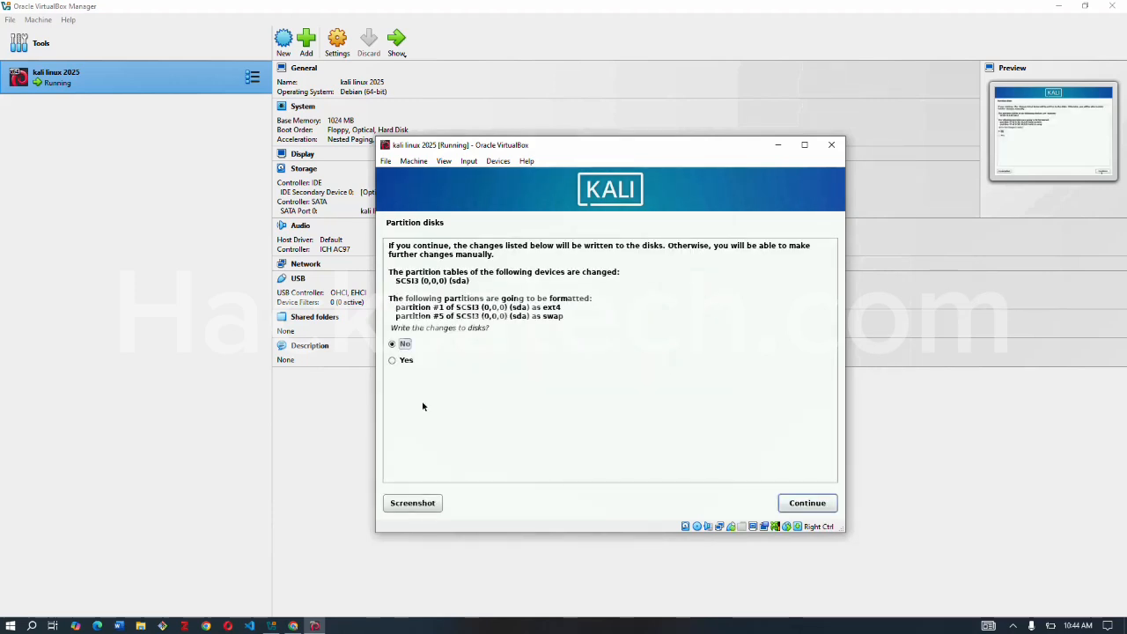
{"action": "left_click", "coordinate": [394, 361]}
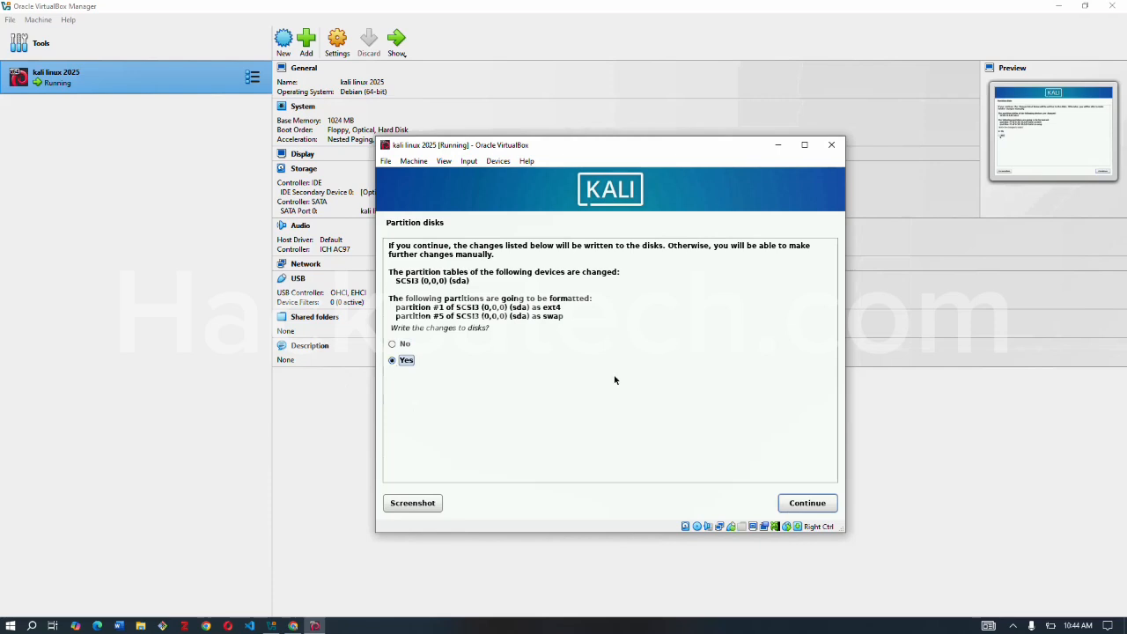
{"action": "left_click", "coordinate": [791, 503]}
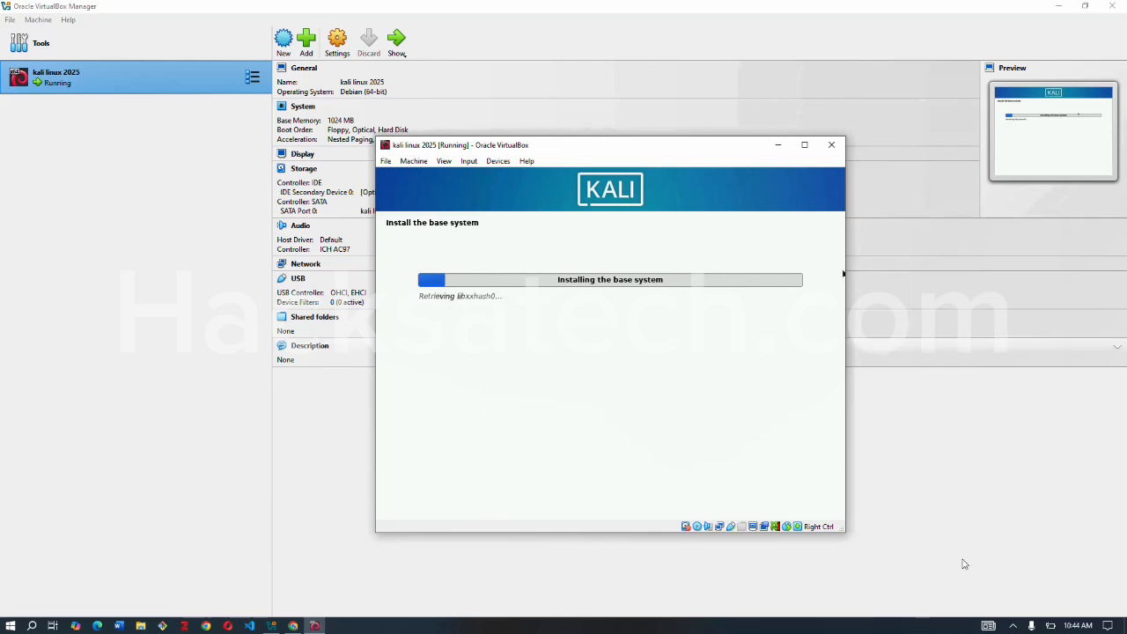
{"action": "left_click", "coordinate": [1012, 626]}
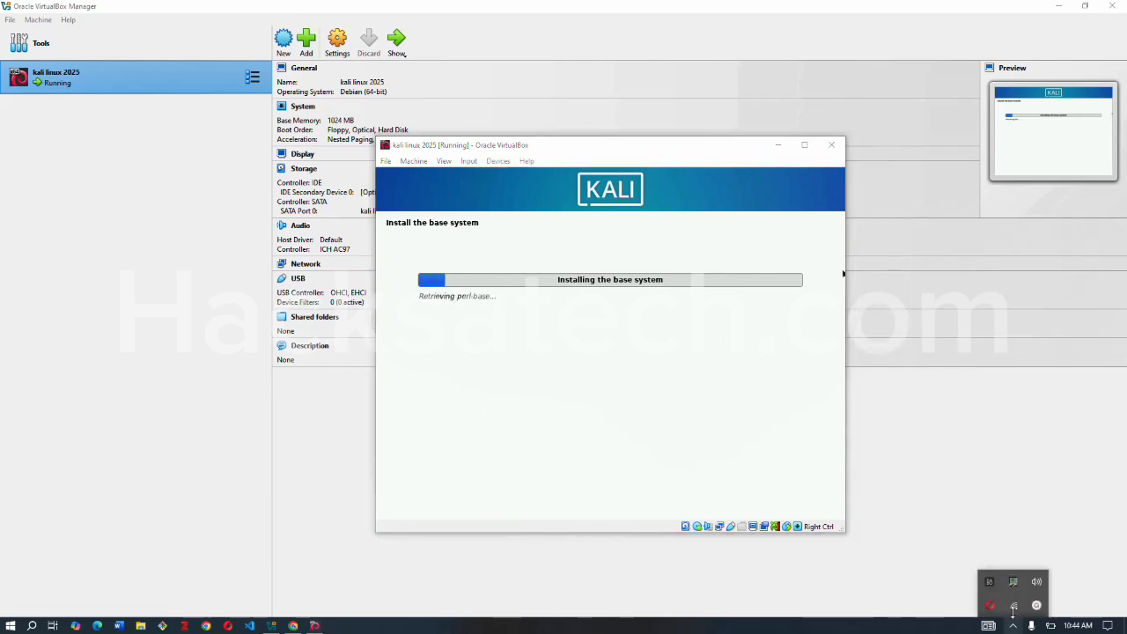